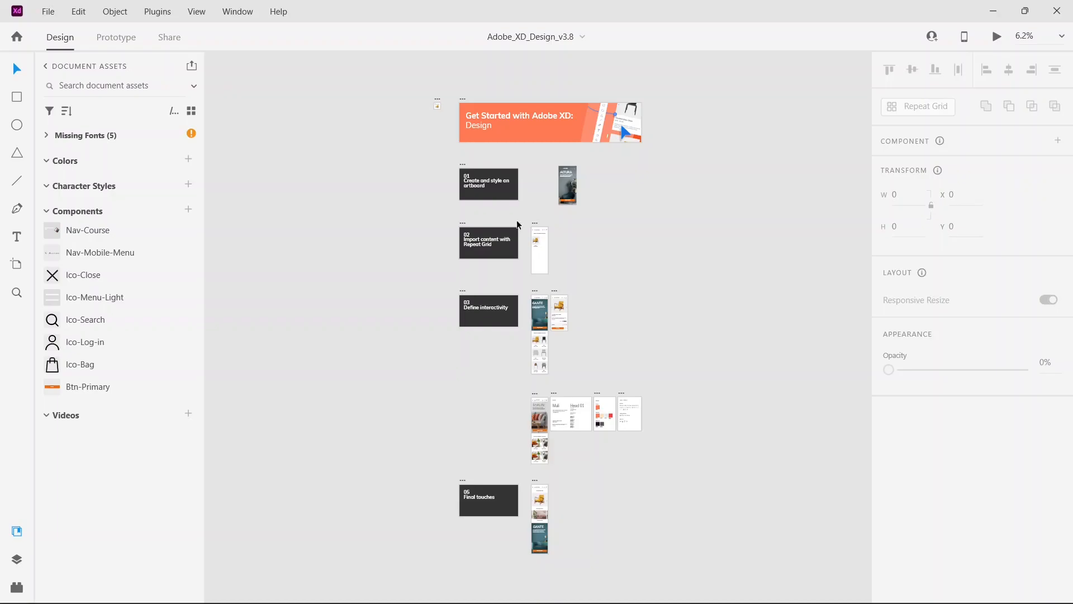
# Add a 390 × 844 phone artboard beside the Gante Collection artboard in the Repeat Grid section, spaced slightly away from it.
pyautogui.click(16, 293)
pyautogui.click(583, 244)
pyautogui.click(583, 243)
pyautogui.click(582, 244)
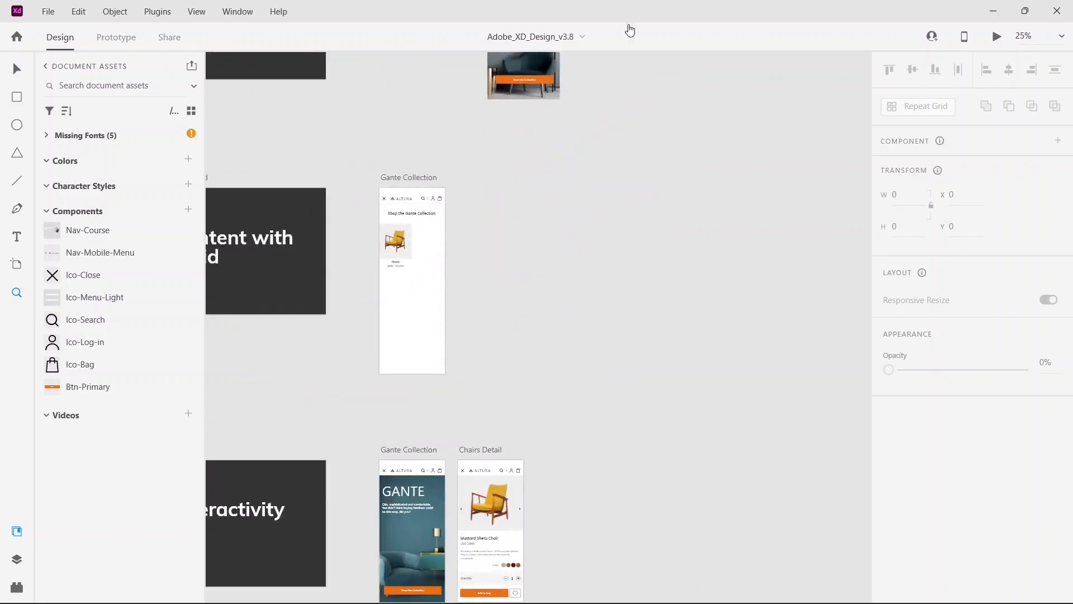
pyautogui.click(16, 264)
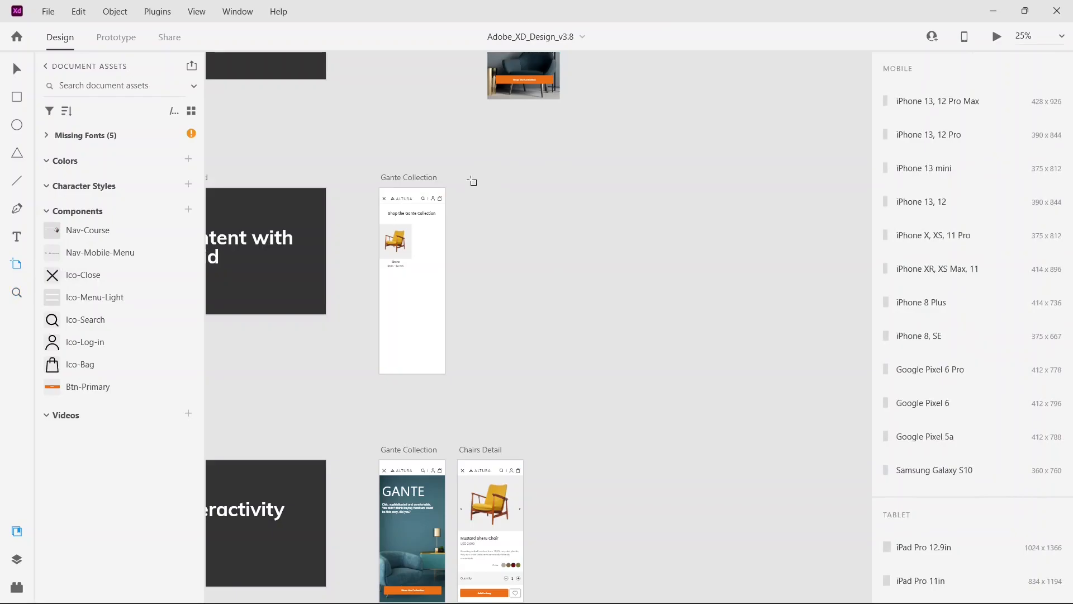
pyautogui.click(490, 189)
pyautogui.press('v')
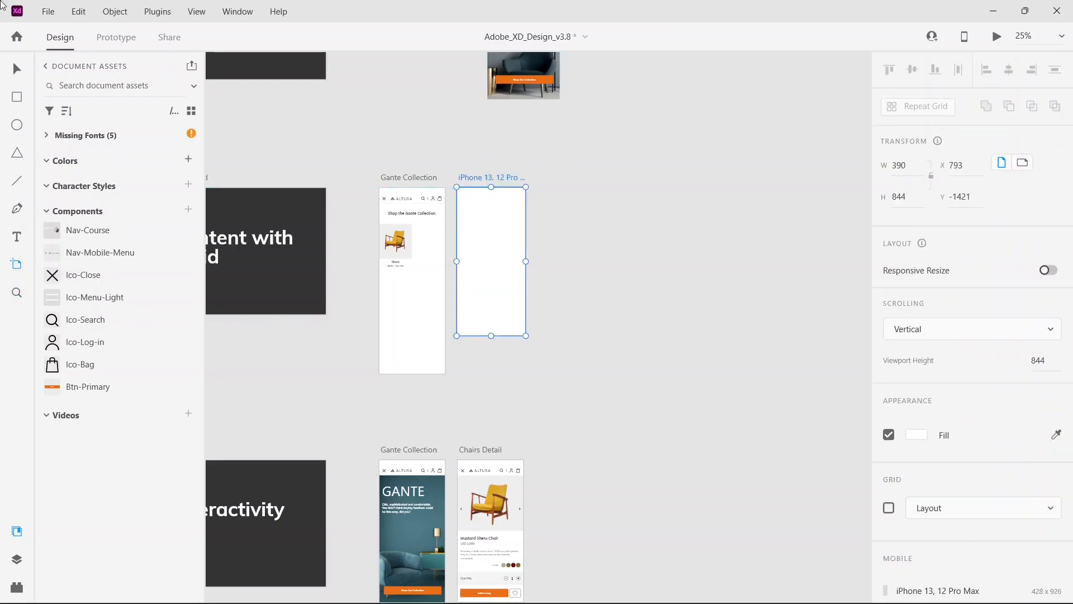
pyautogui.moveTo(469, 242); pyautogui.dragTo(522, 240)
pyautogui.click(660, 236)
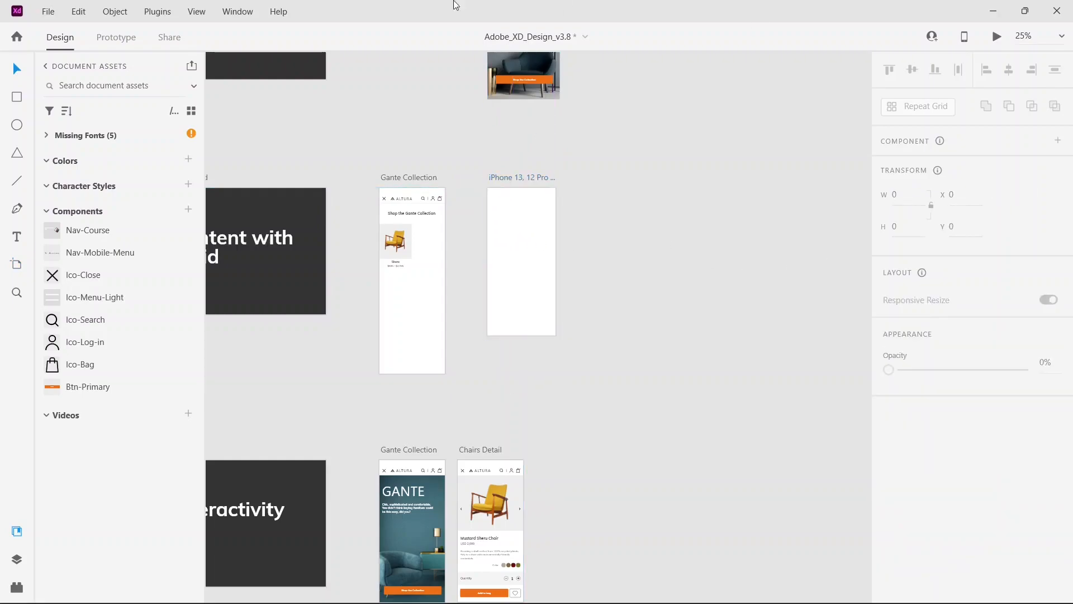
# Draw a circle about 130 × 131 on the new artboard and position it at about X 130, Y 106.
pyautogui.click(19, 127)
pyautogui.moveTo(510, 213); pyautogui.dragTo(538, 236)
pyautogui.click(16, 293)
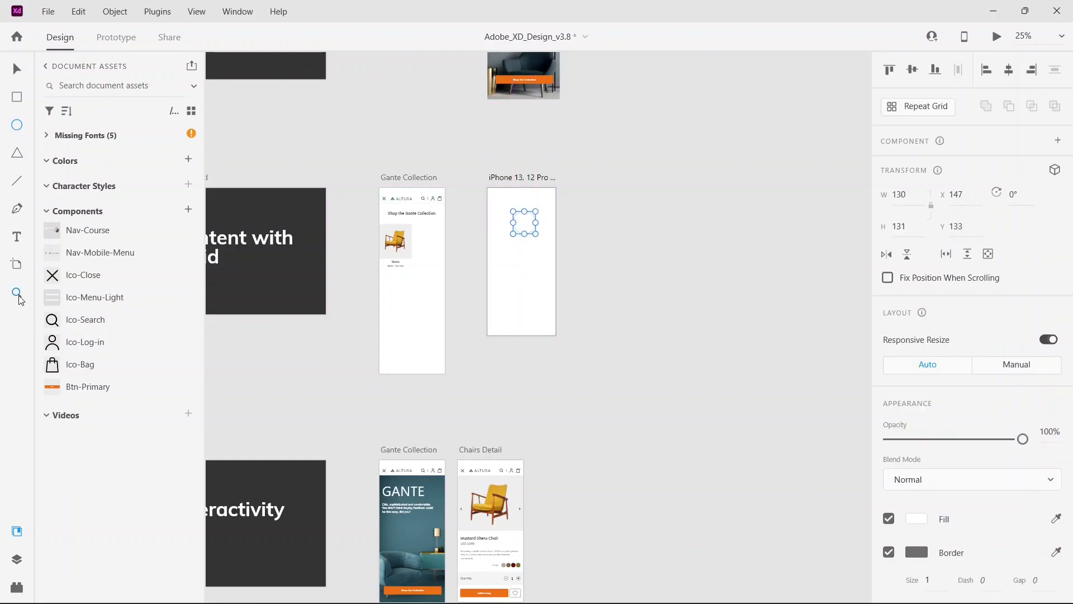
pyautogui.click(532, 200)
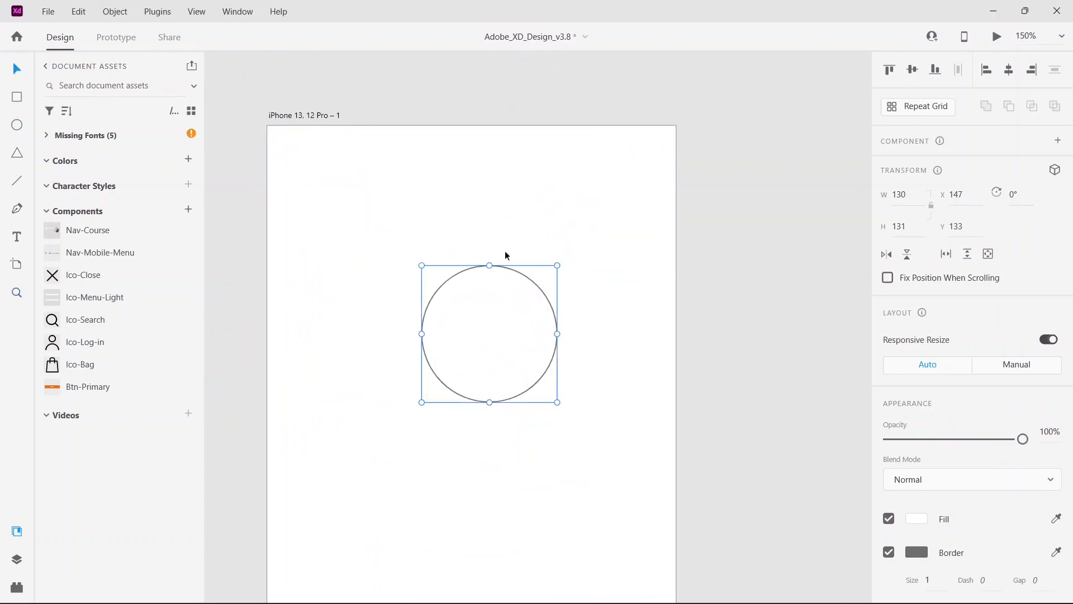
pyautogui.moveTo(510, 266); pyautogui.dragTo(487, 245)
pyautogui.moveTo(532, 280); pyautogui.dragTo(511, 250)
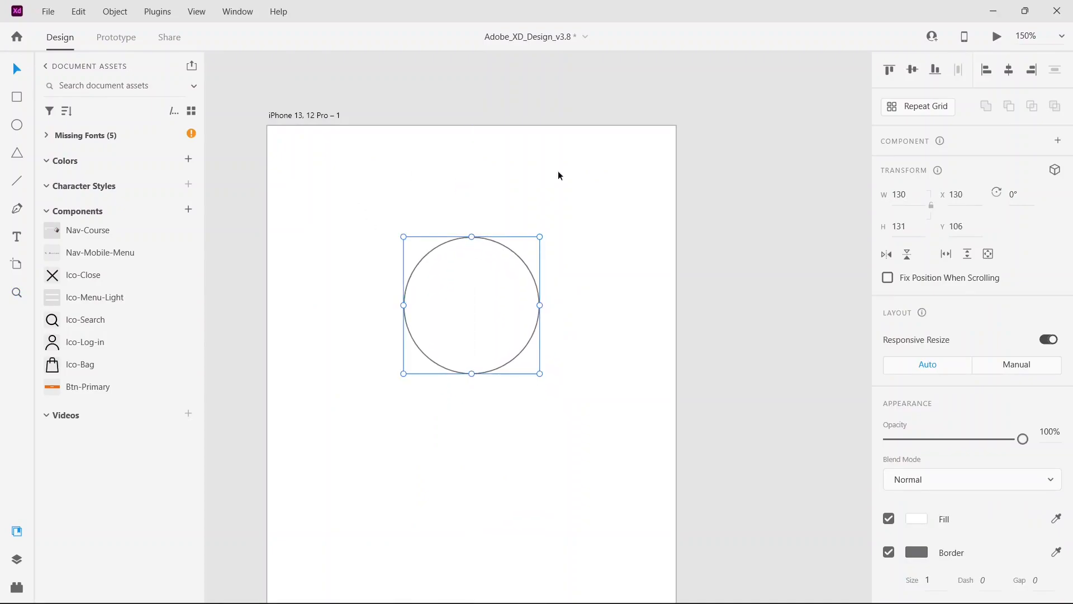
# Set the circle's width and height to 90.
pyautogui.click(913, 199)
pyautogui.write('10')
pyautogui.click(922, 228)
pyautogui.write('90')
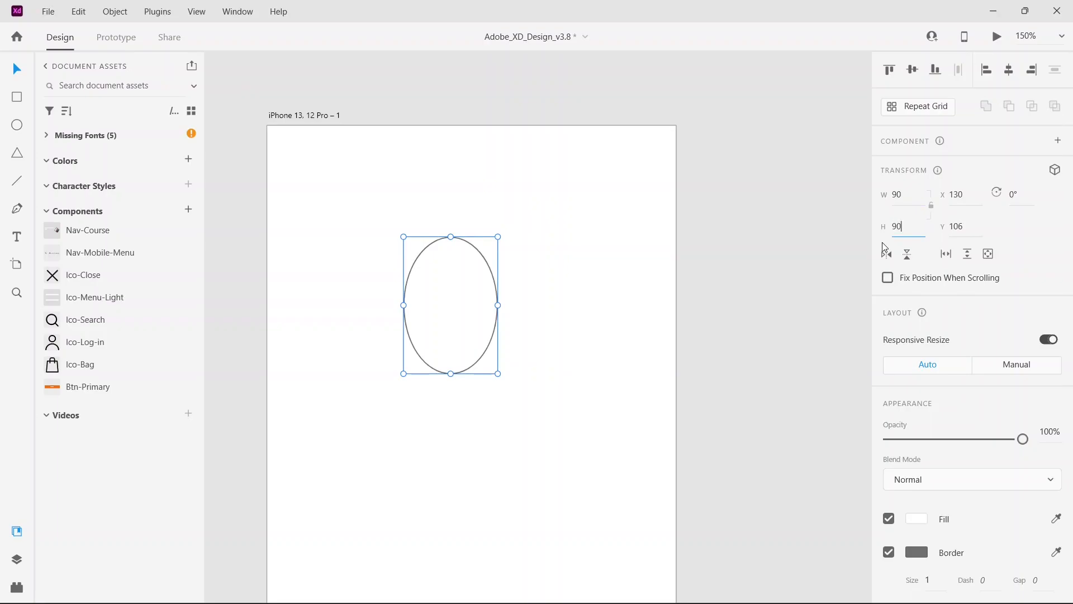
pyautogui.press('Return')
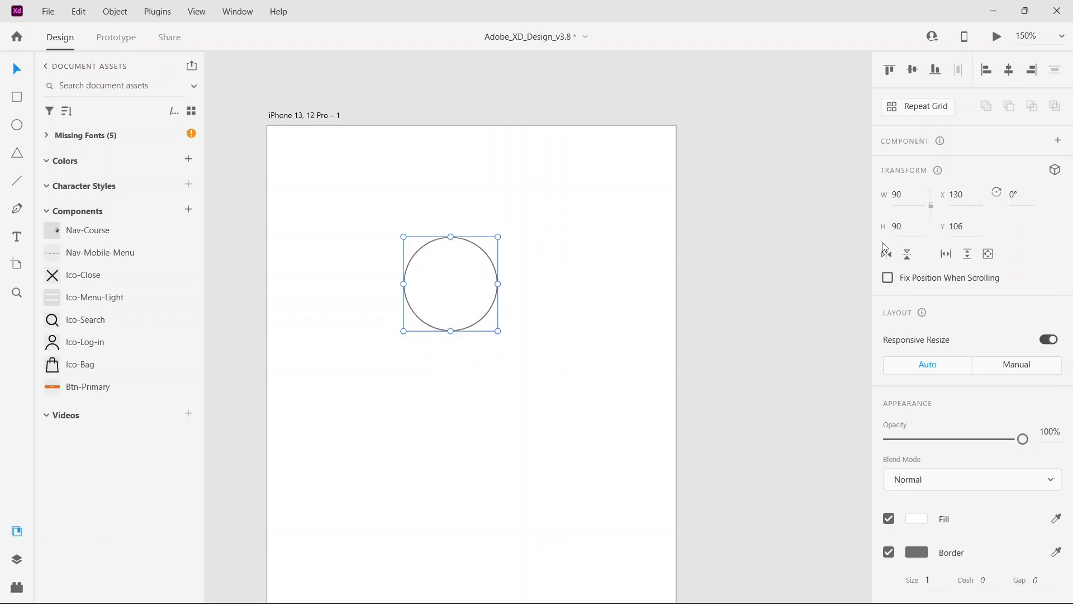
# Rename the circle's layer as CIRCLE IMAGE.
pyautogui.click(17, 559)
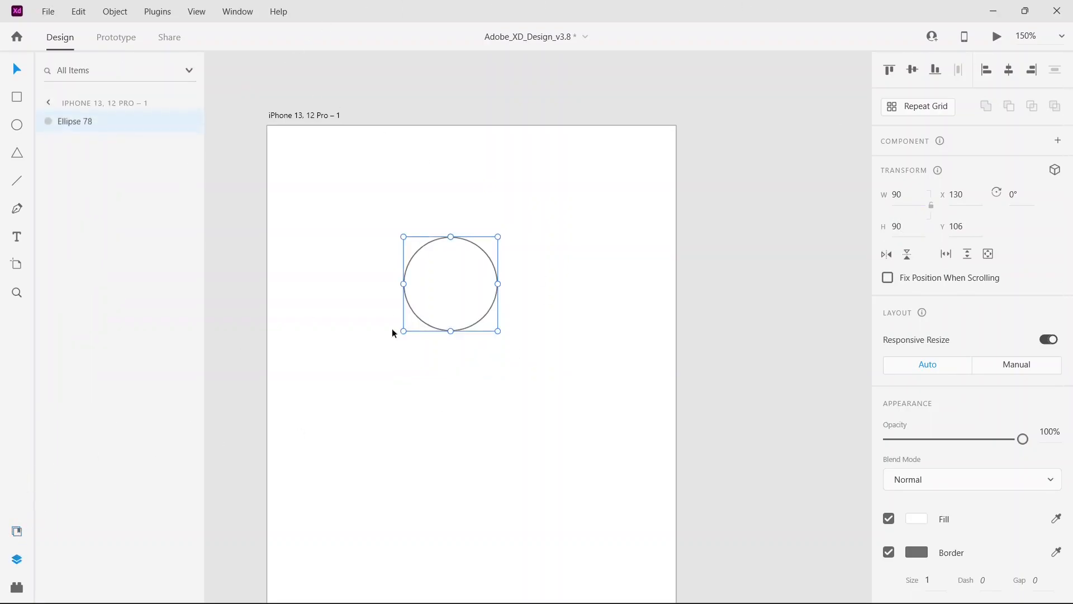
pyautogui.doubleClick(83, 124)
pyautogui.press('BackSpace')
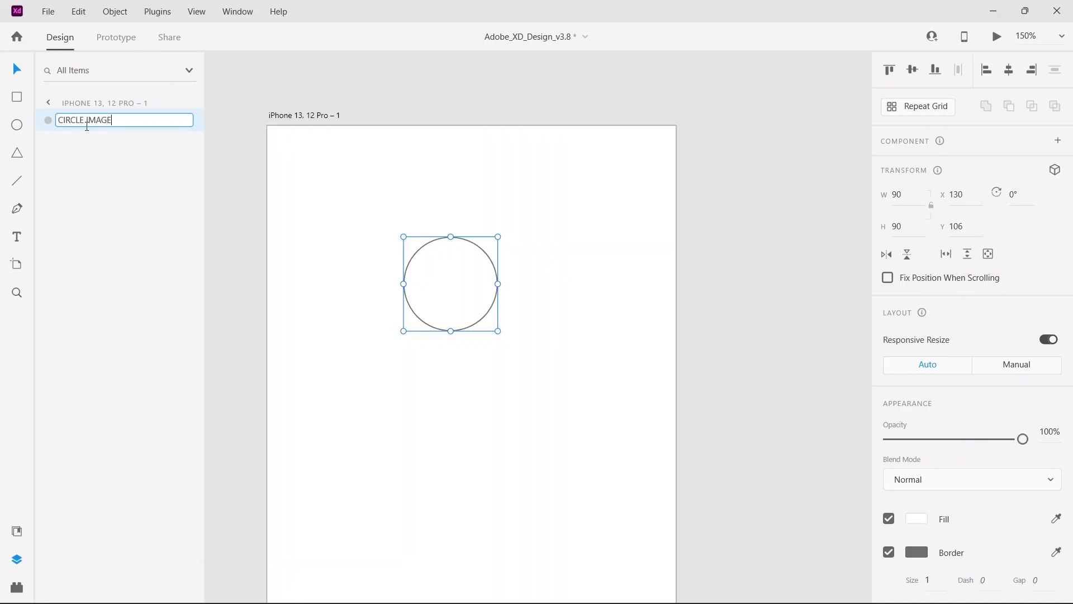
pyautogui.write('CIRCLE IMAGE')
pyautogui.press('Return')
pyautogui.click(471, 88)
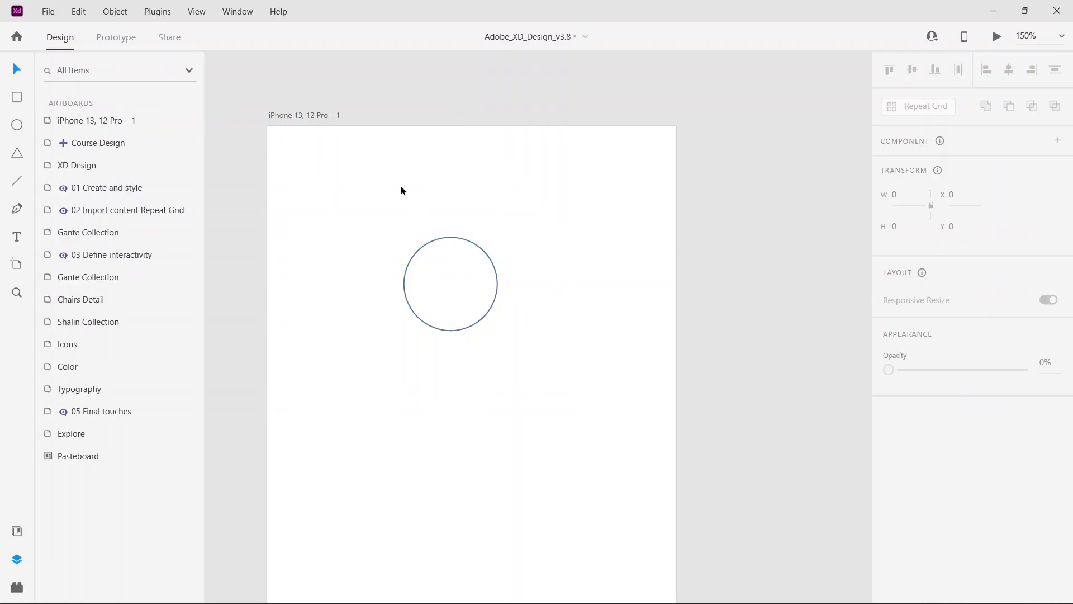
# Switch to File Explorer and open the ADOBE XD FILES folder on the Desktop, keeping the artboard's surroundings visible.
pyautogui.hotkey('ctrl', '-')
pyautogui.hotkey('ctrl', '-')
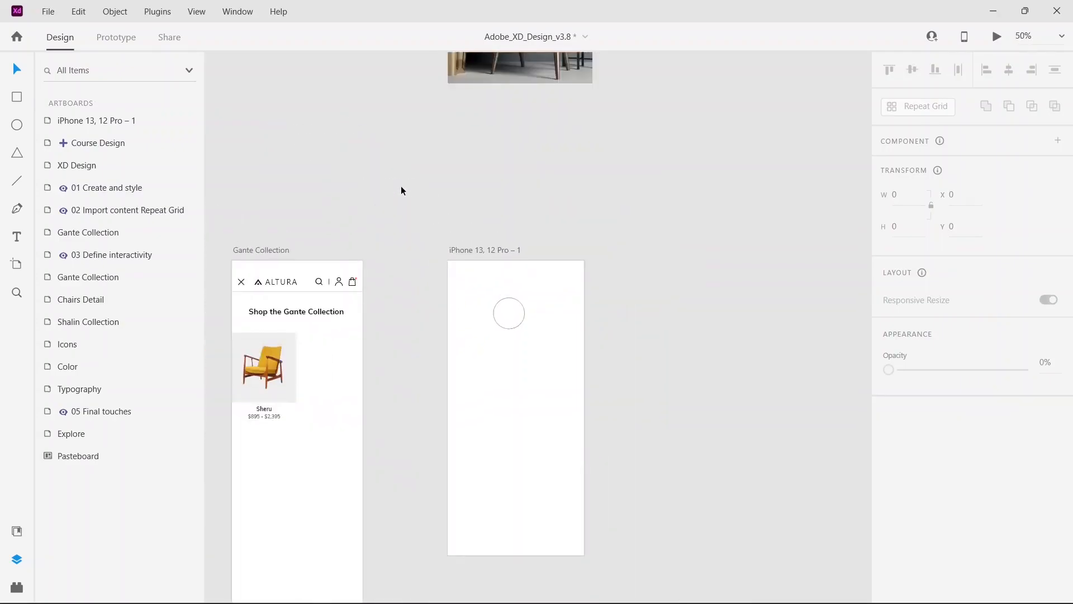
pyautogui.scroll(-3, 401, 186)
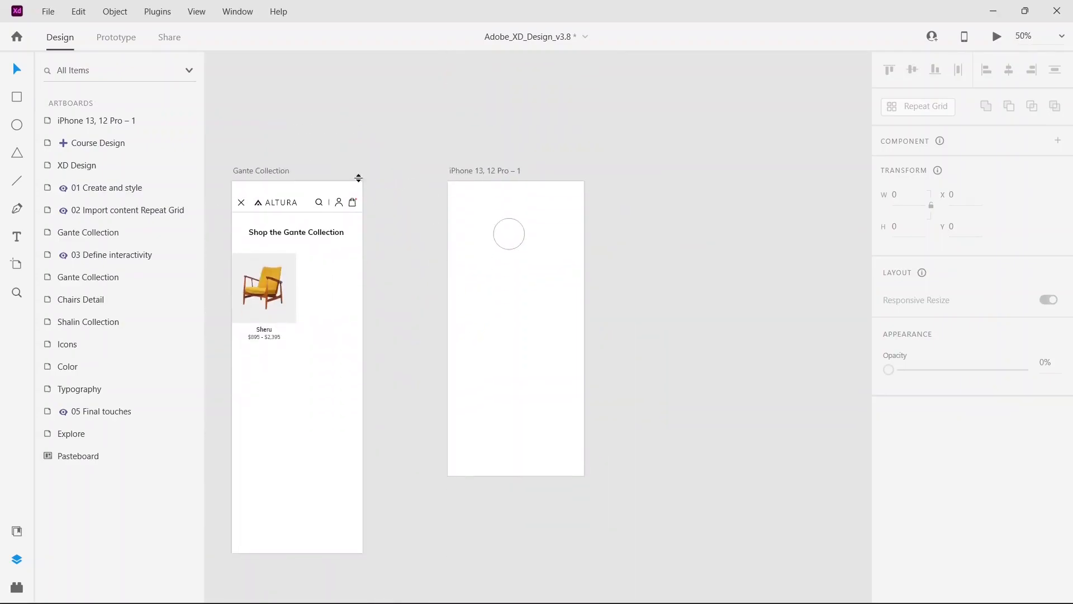
pyautogui.moveTo(458, 137); pyautogui.dragTo(312, 114)
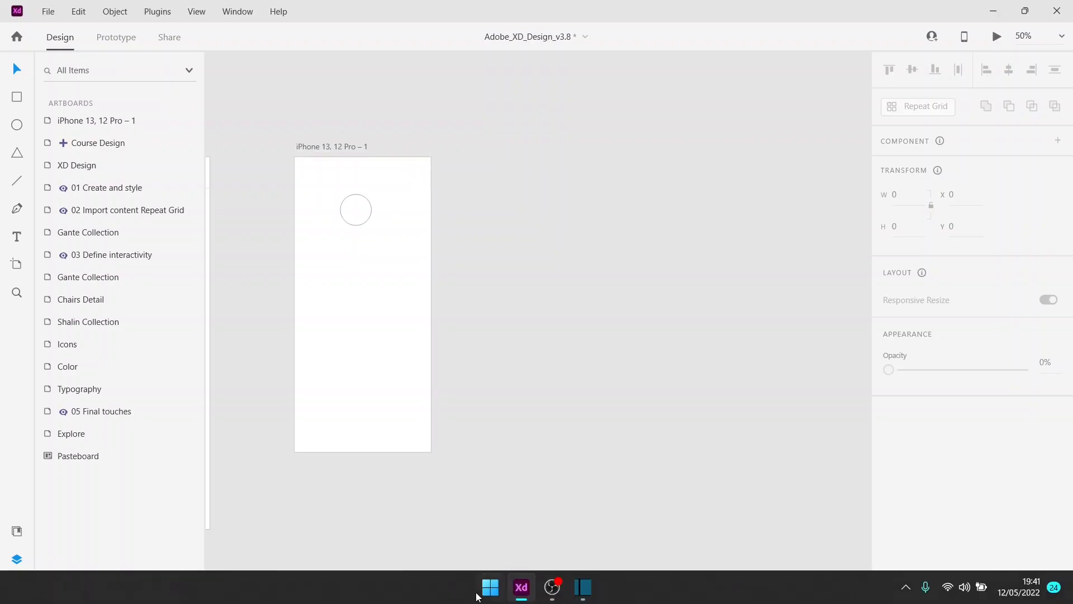
pyautogui.click(481, 594)
pyautogui.click(446, 97)
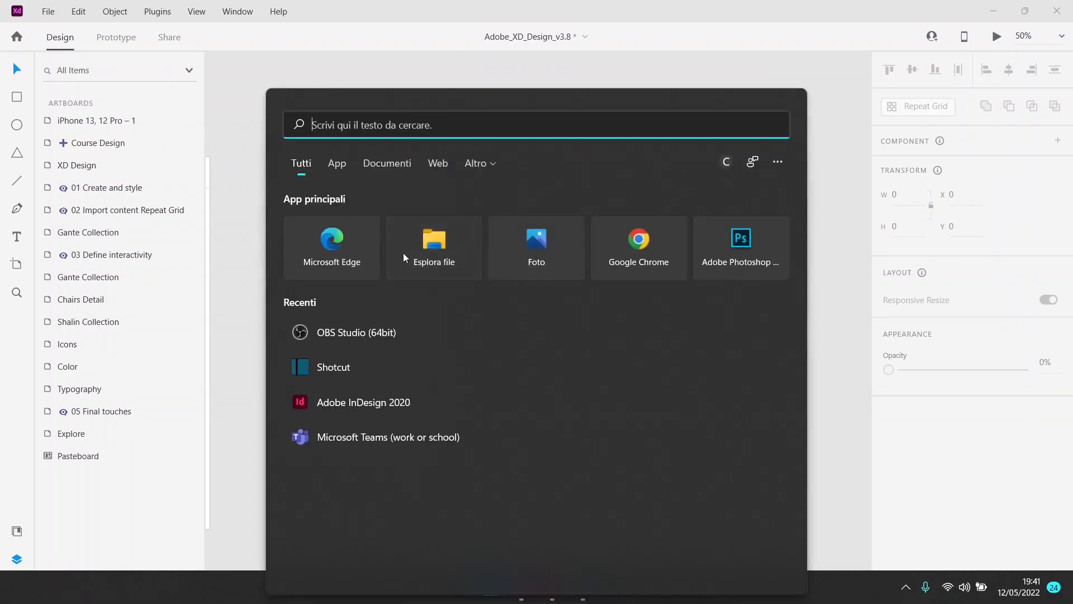
pyautogui.press('Escape')
pyautogui.press('super+e')
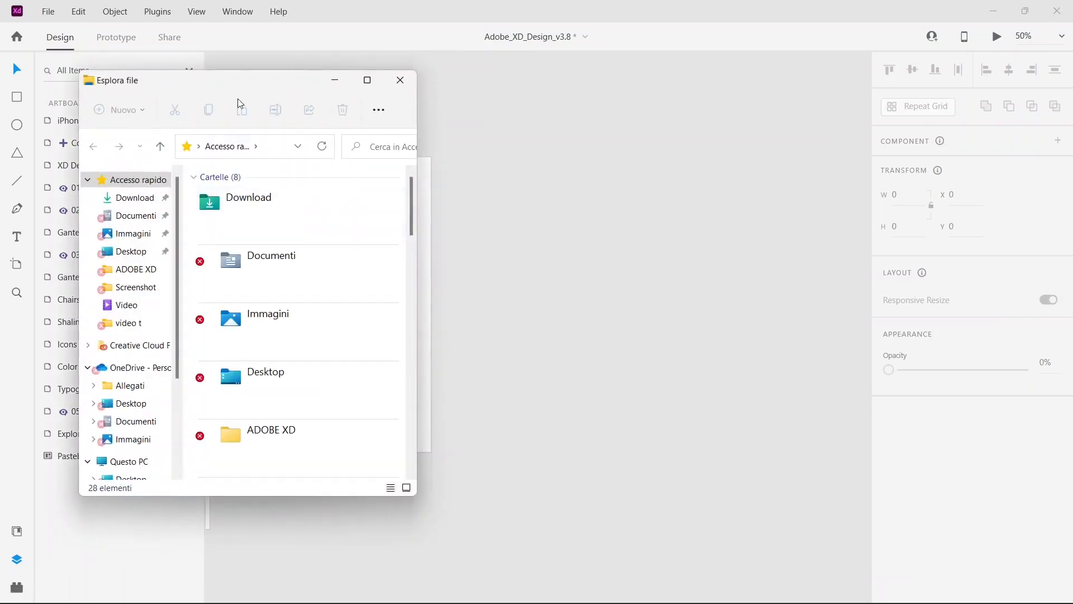
pyautogui.moveTo(242, 92); pyautogui.dragTo(135, 105)
pyautogui.doubleClick(146, 404)
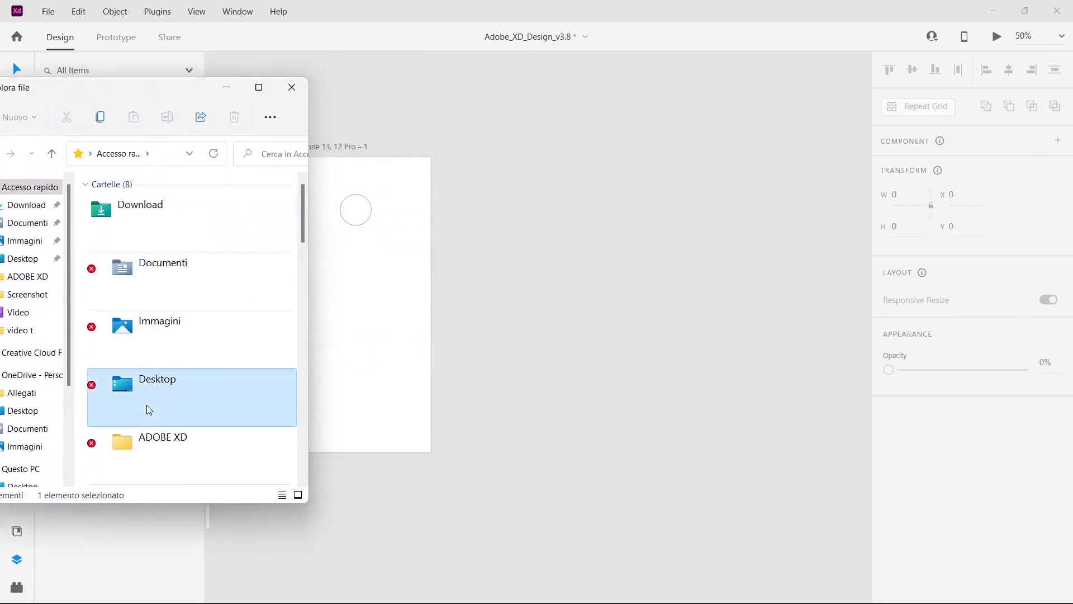
pyautogui.scroll(-6, 134, 391)
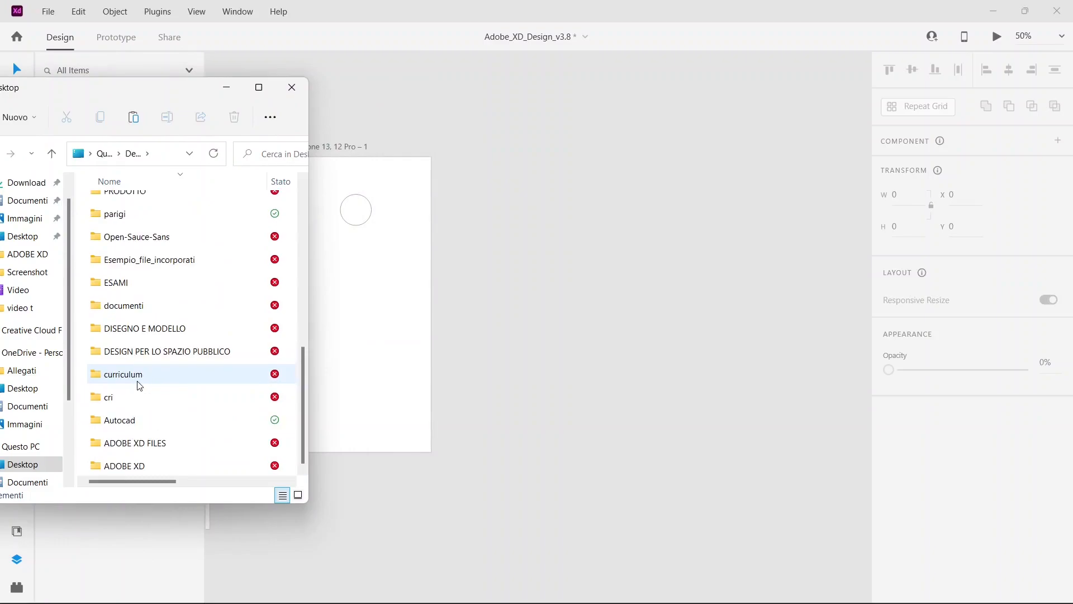
pyautogui.doubleClick(156, 450)
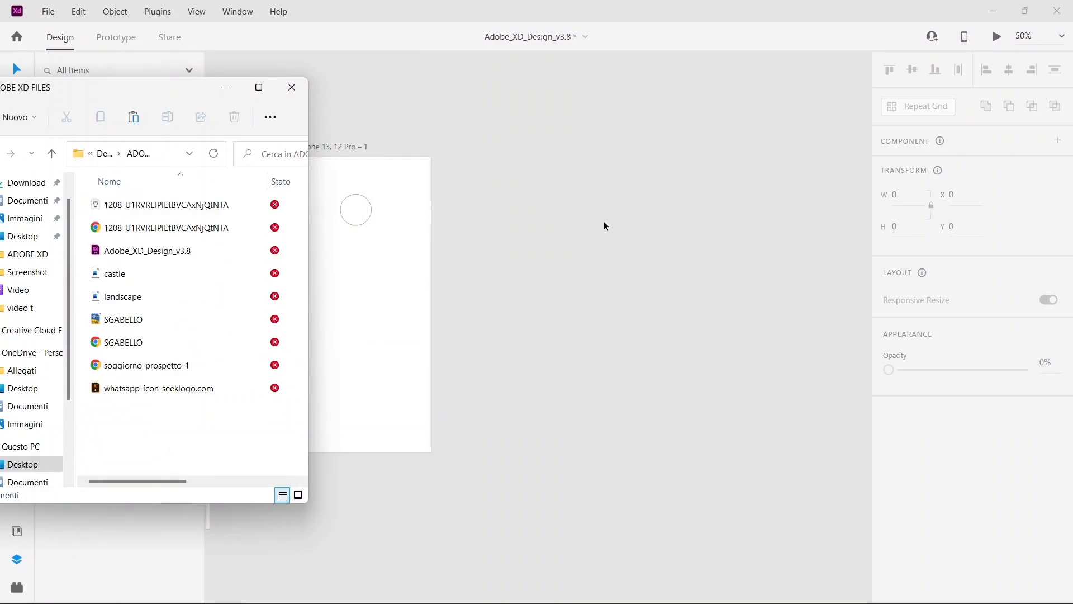
# Place the landscape image from the folder on the empty pasteboard to the right of the new artboard.
pyautogui.click(167, 302)
pyautogui.moveTo(133, 297); pyautogui.dragTo(564, 254)
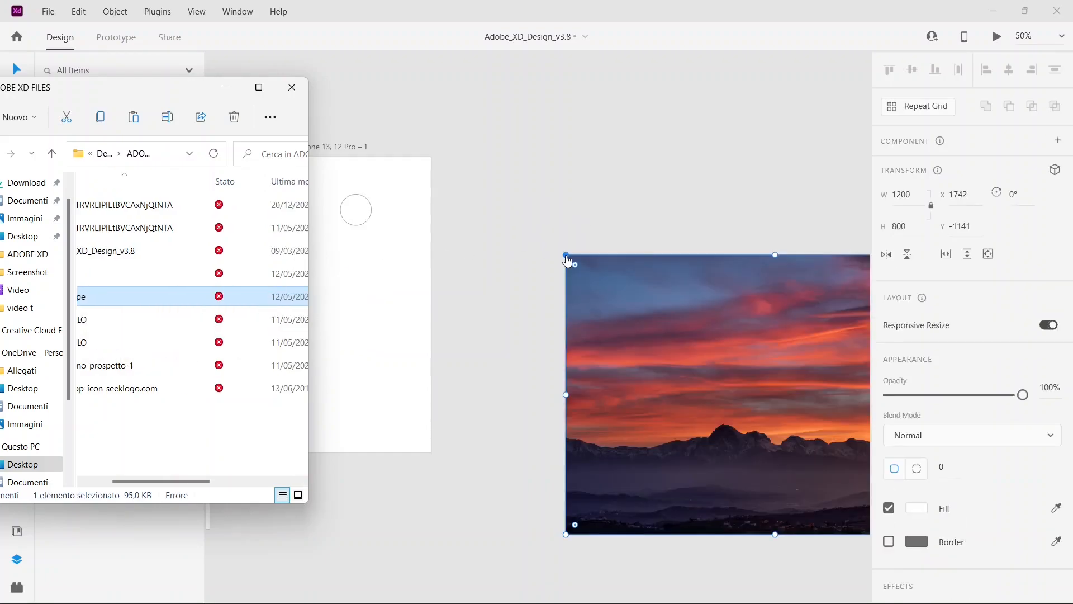
pyautogui.click(561, 195)
# Fill the circle with the castle image from the ADOBE XD FILES folder.
pyautogui.scroll(-1, 529, 185)
pyautogui.moveTo(544, 211); pyautogui.dragTo(596, 270)
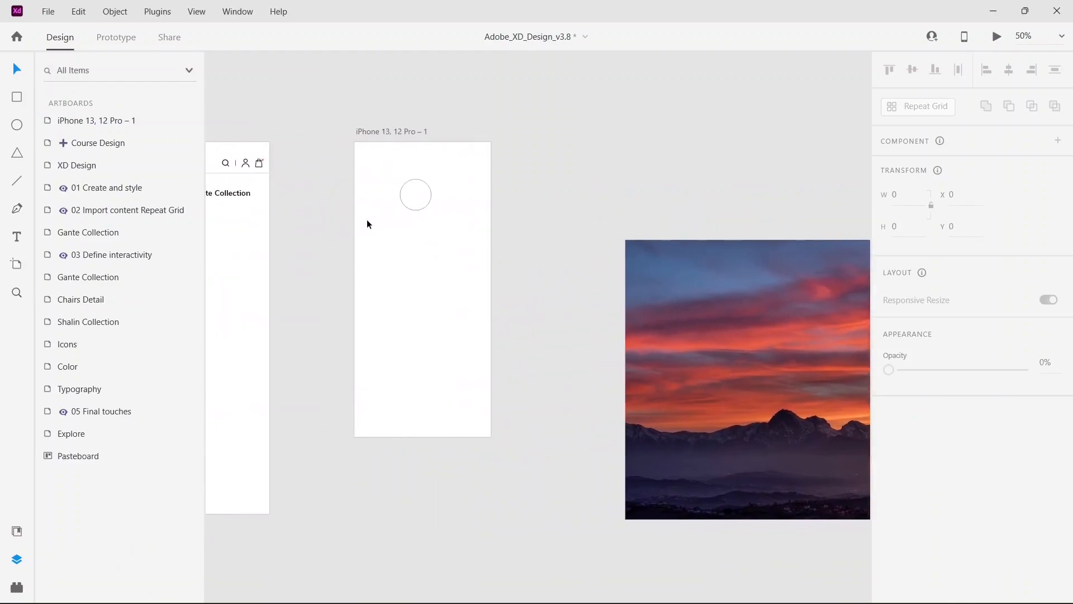
pyautogui.click(16, 293)
pyautogui.click(391, 172)
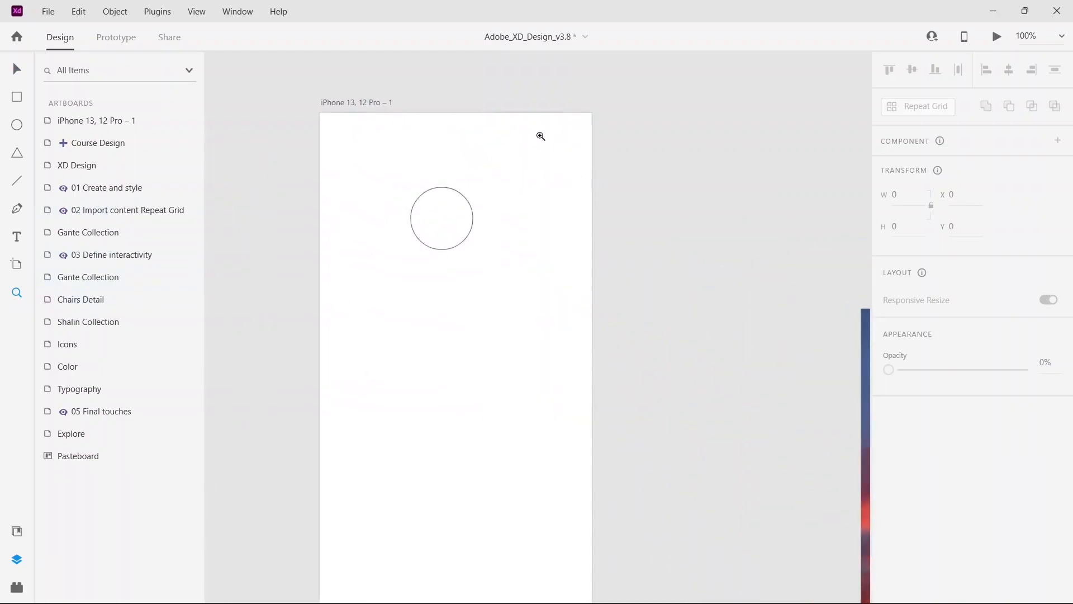
pyautogui.click(17, 68)
pyautogui.click(598, 594)
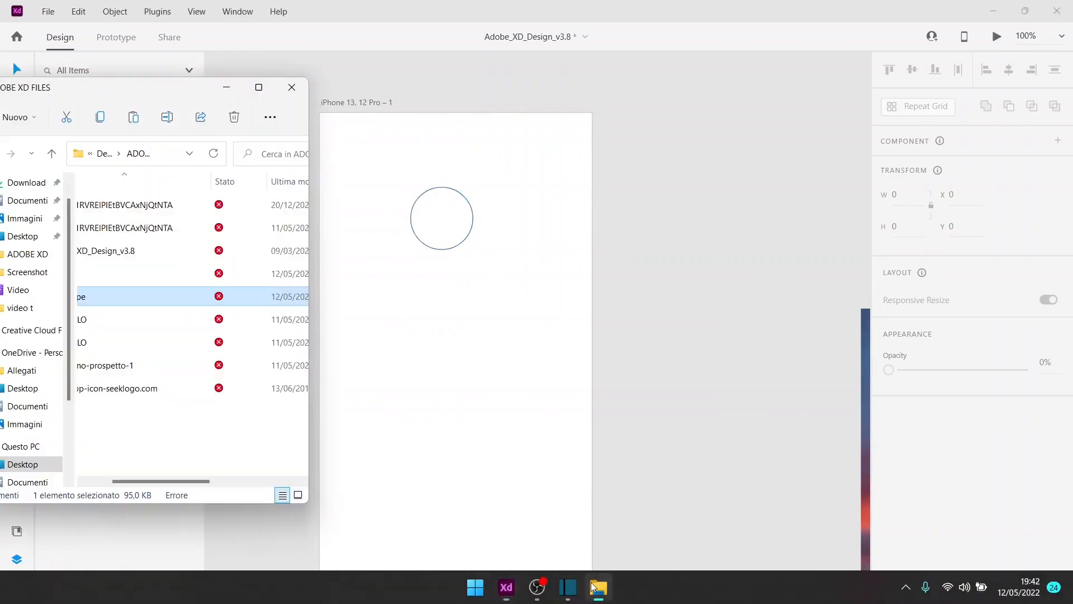
pyautogui.moveTo(162, 480); pyautogui.dragTo(65, 483)
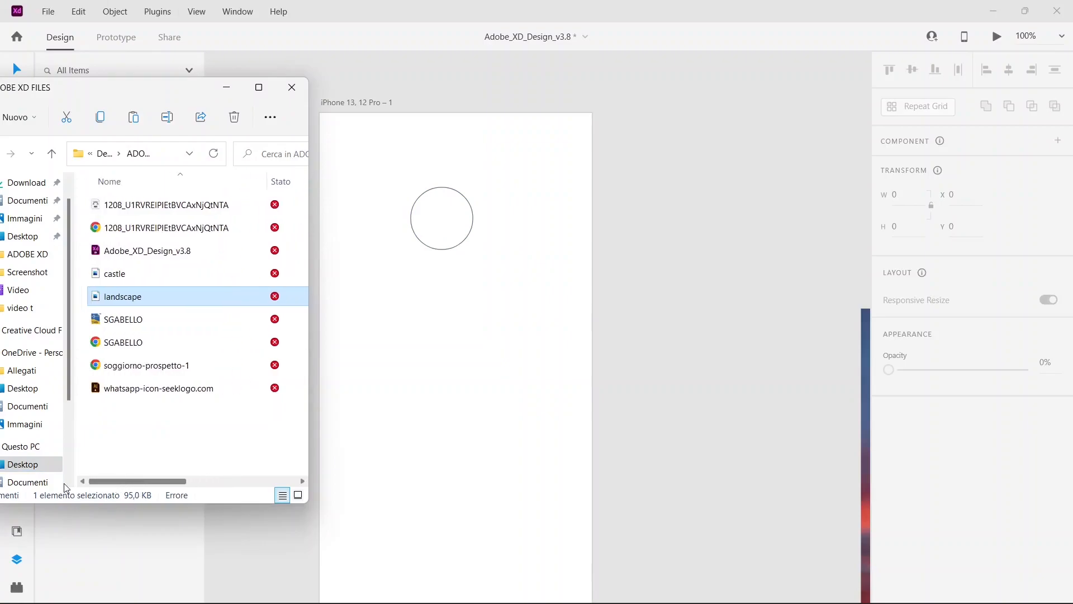
pyautogui.click(120, 274)
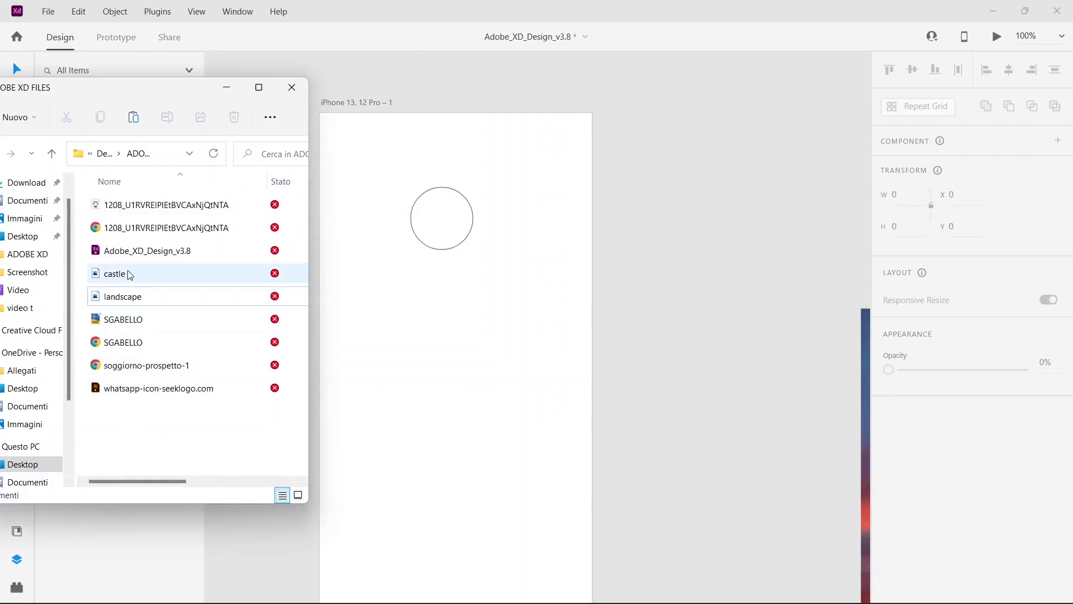
pyautogui.moveTo(103, 274); pyautogui.dragTo(435, 229)
pyautogui.click(227, 88)
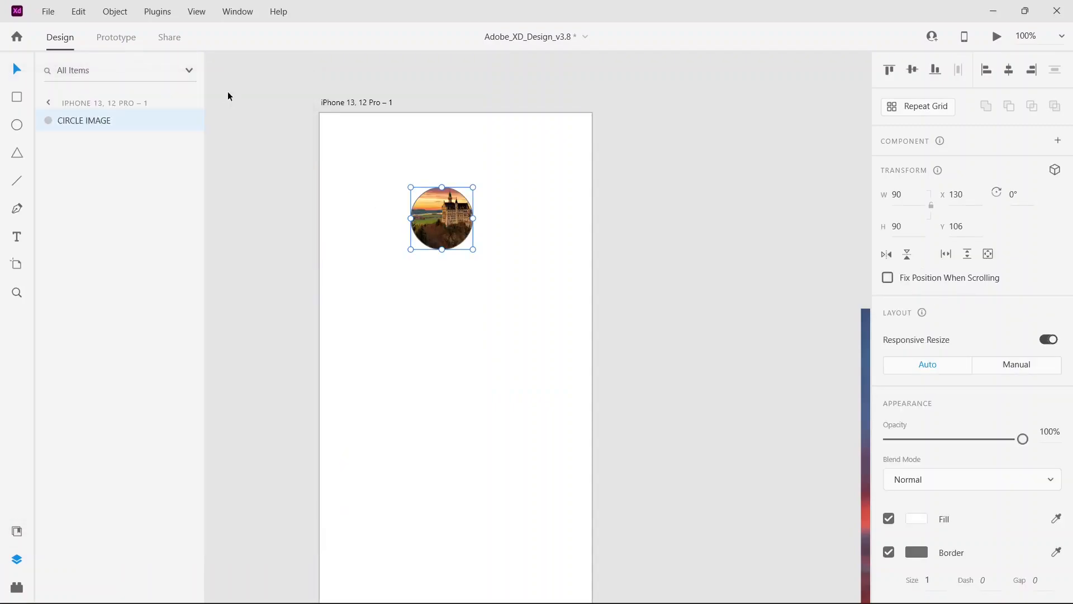
# Enlarge the image-filled circle to about 129 × 127, with its left edge at about X 122.
pyautogui.click(17, 292)
pyautogui.click(444, 211)
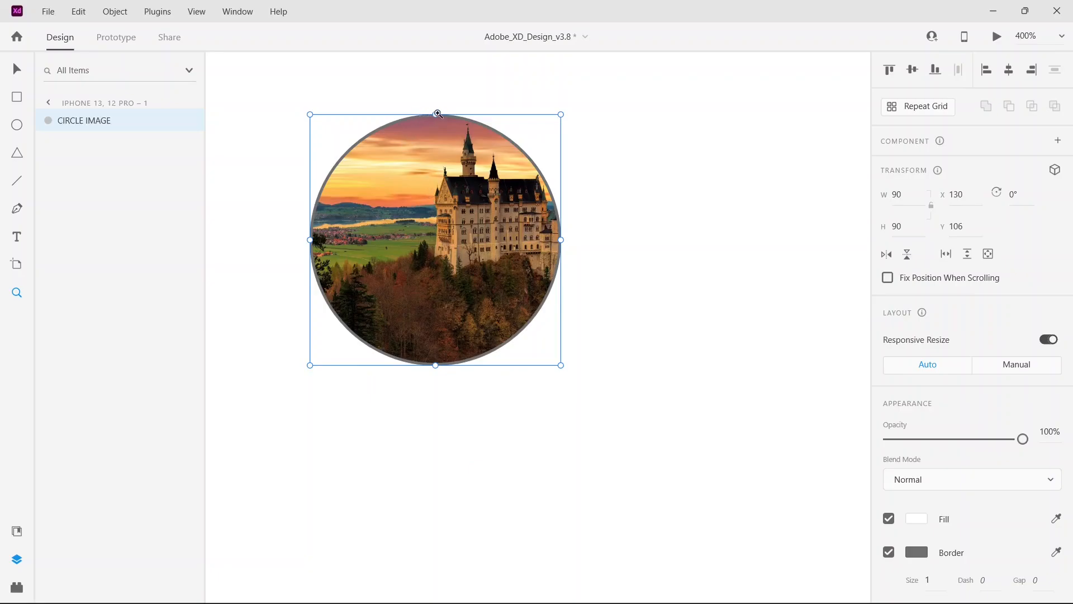
pyautogui.click(16, 68)
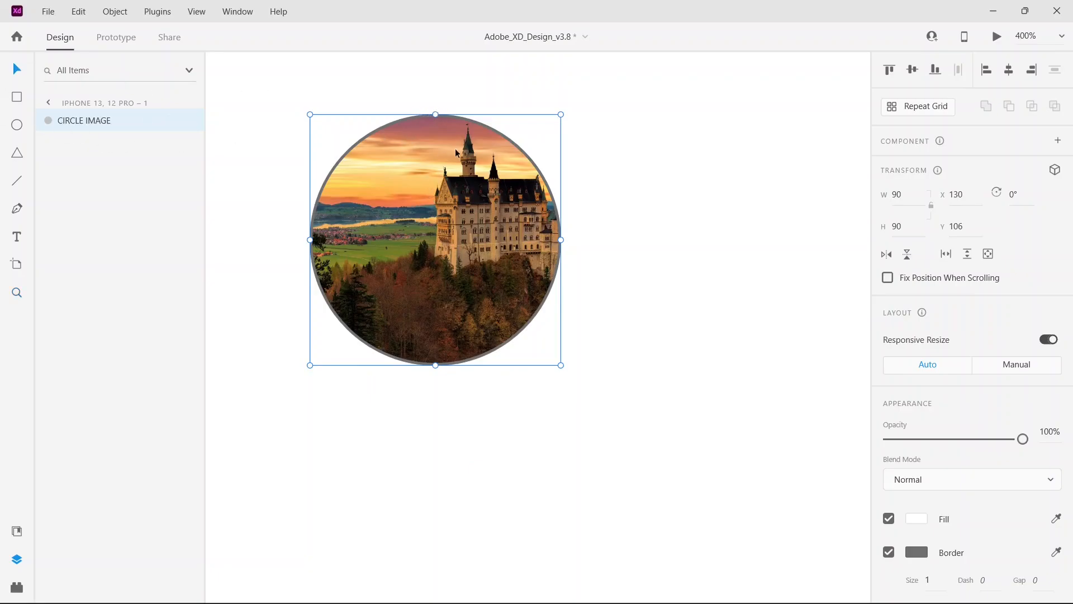
pyautogui.click(564, 130)
pyautogui.click(528, 221)
pyautogui.moveTo(561, 239); pyautogui.dragTo(647, 239)
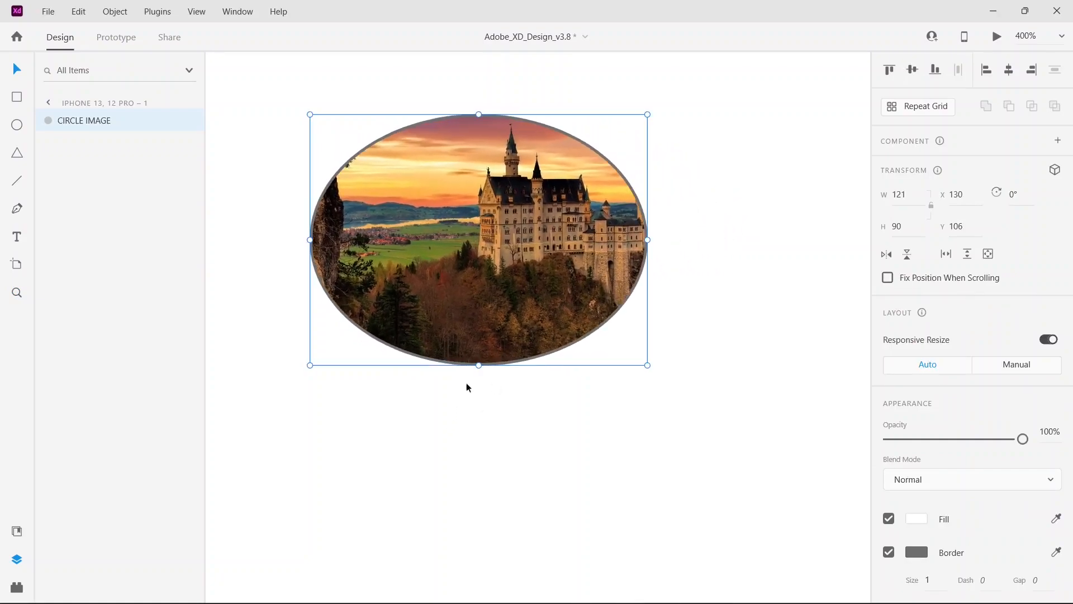
pyautogui.moveTo(477, 366); pyautogui.dragTo(302, 467)
pyautogui.moveTo(307, 292); pyautogui.dragTo(288, 291)
# Enlarge and reposition the castle image inside its circular mask so the whole castle fits in the circle.
pyautogui.doubleClick(472, 287)
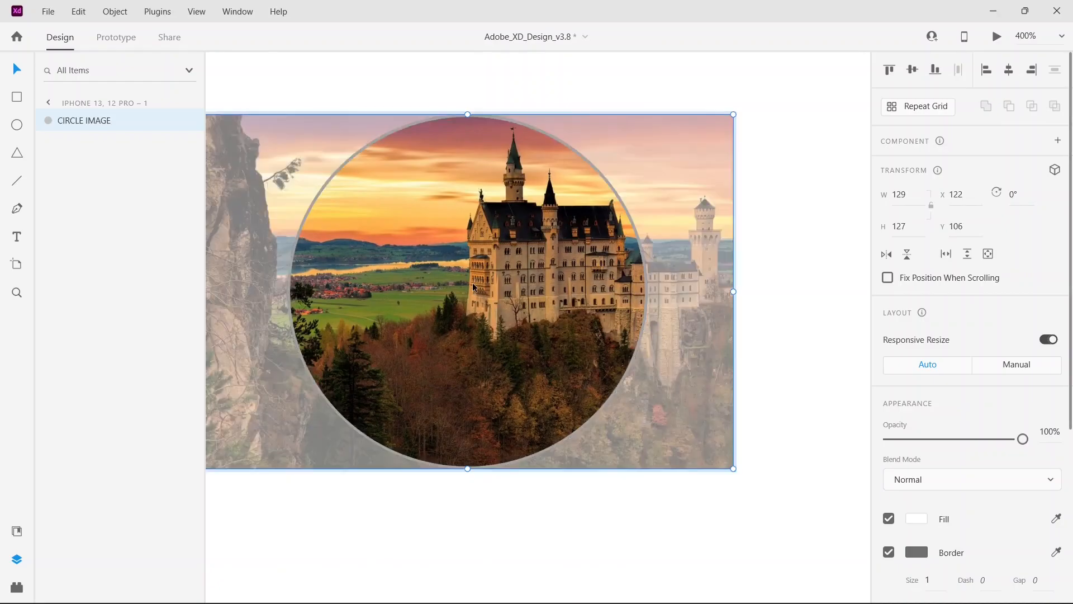
pyautogui.moveTo(423, 352); pyautogui.dragTo(340, 336)
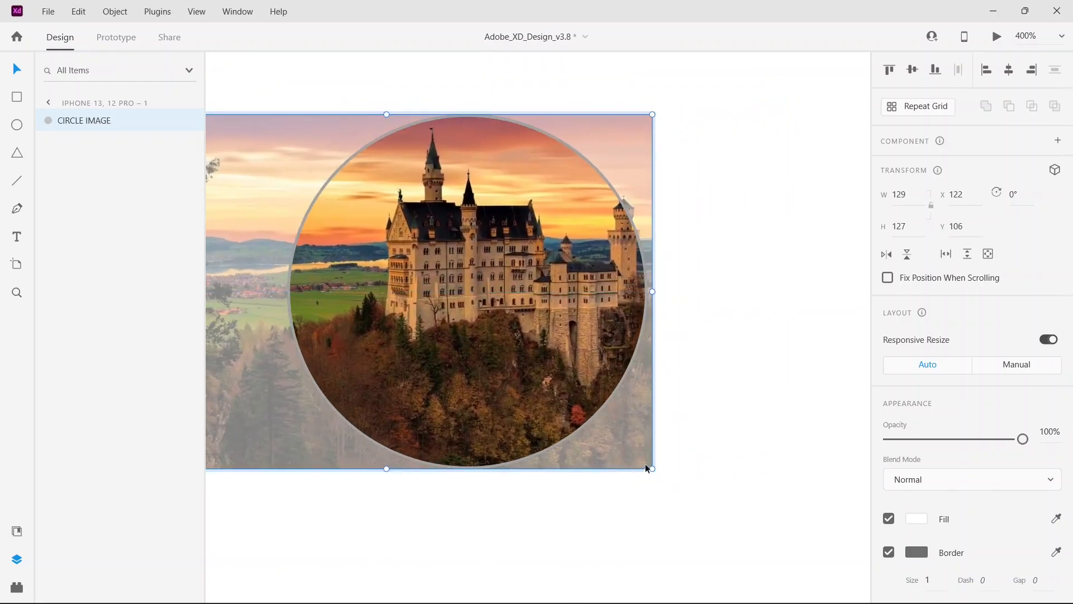
pyautogui.moveTo(652, 469); pyautogui.dragTo(747, 510)
pyautogui.moveTo(518, 301); pyautogui.dragTo(452, 315)
pyautogui.moveTo(529, 226); pyautogui.dragTo(545, 213)
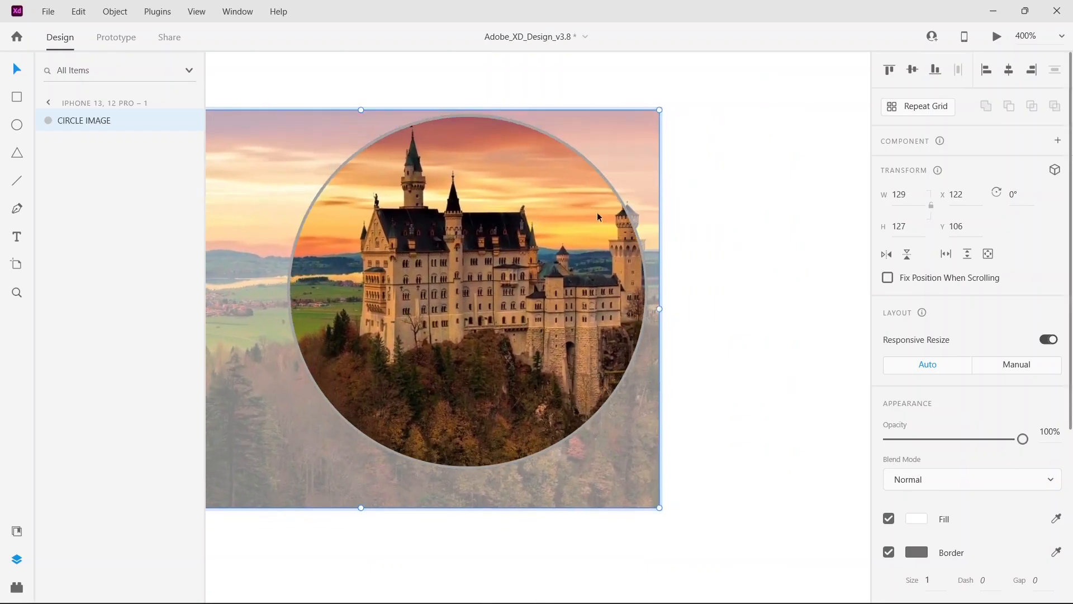
pyautogui.click(774, 224)
pyautogui.hotkey('ctrl', '-')
pyautogui.hotkey('ctrl', '-')
pyautogui.hotkey('ctrl', '-')
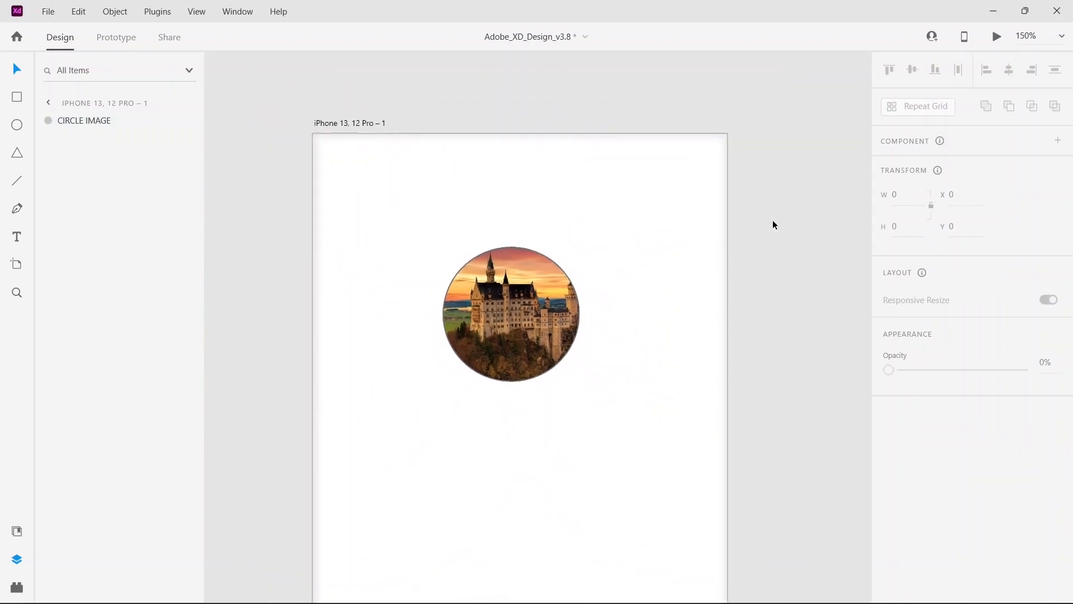
pyautogui.click(503, 257)
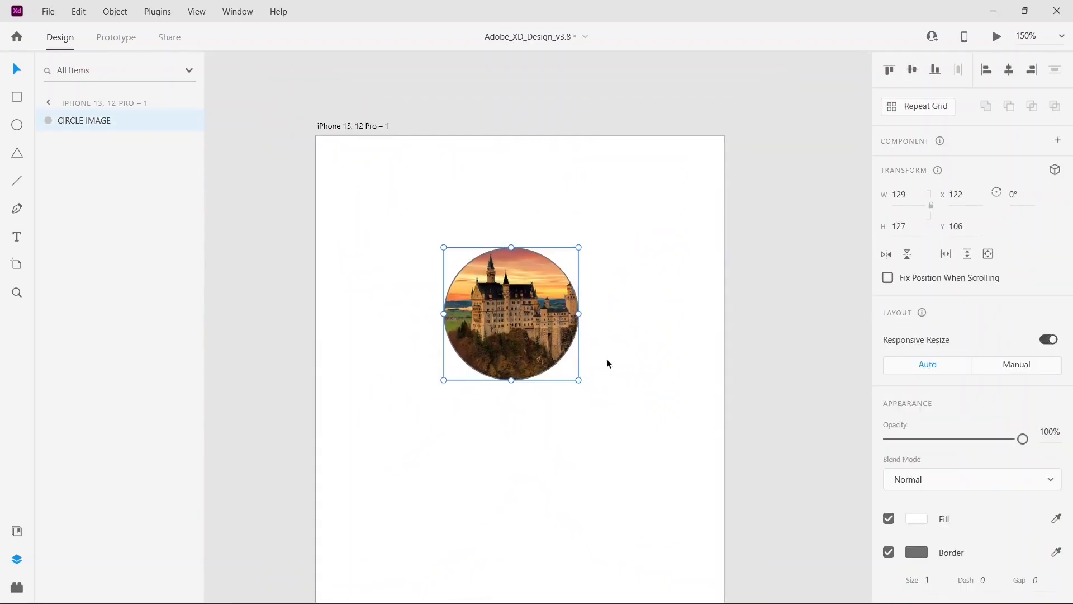
# Rotate the image-filled circle to 45°, then turn it freehand to tilt the castle the opposite way.
pyautogui.click(1012, 191)
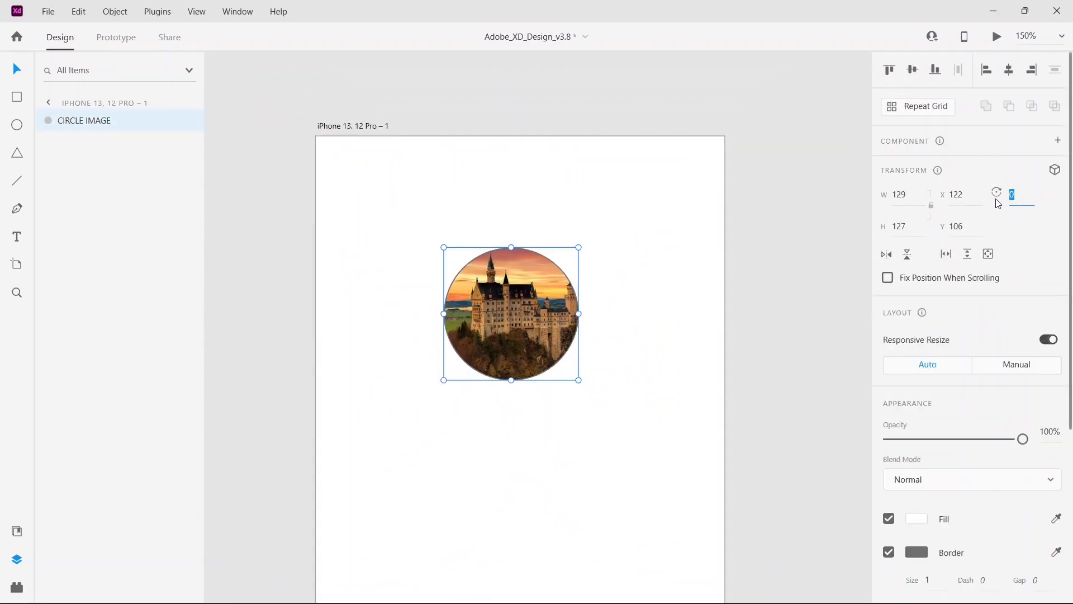
pyautogui.press('BackSpace')
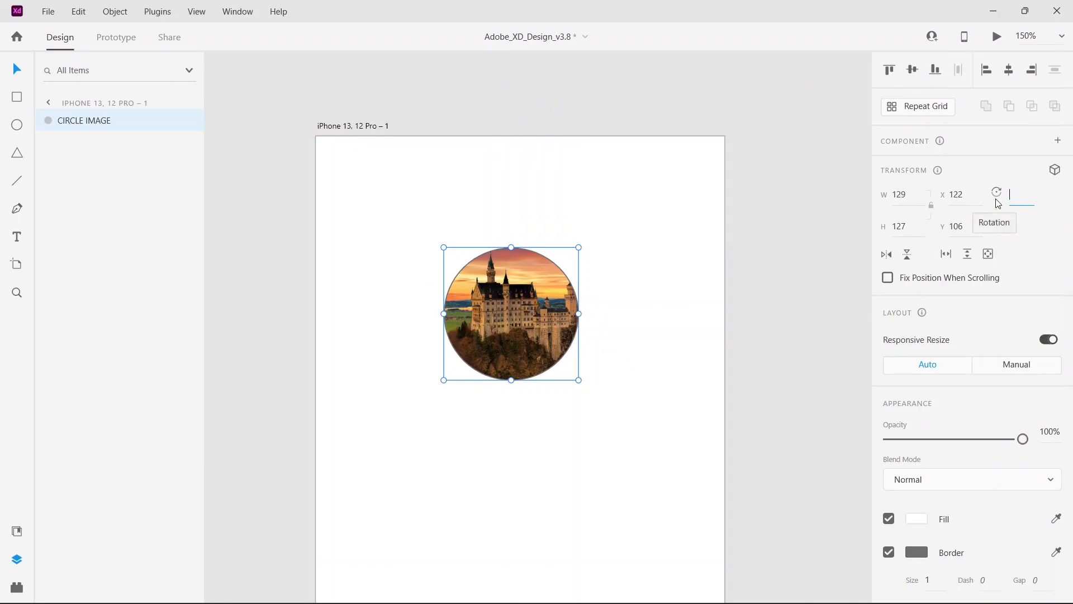
pyautogui.press('Return')
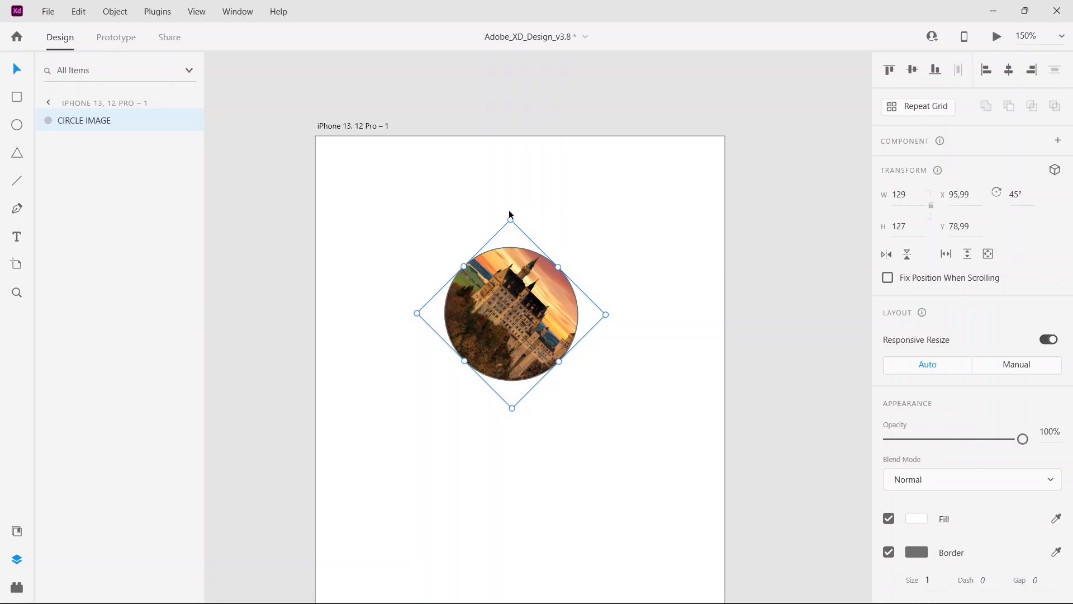
pyautogui.moveTo(509, 218); pyautogui.dragTo(424, 313)
# Set the castle circle's rotation to 0°.
pyautogui.moveTo(1031, 194); pyautogui.dragTo(958, 180)
pyautogui.press('BackSpace')
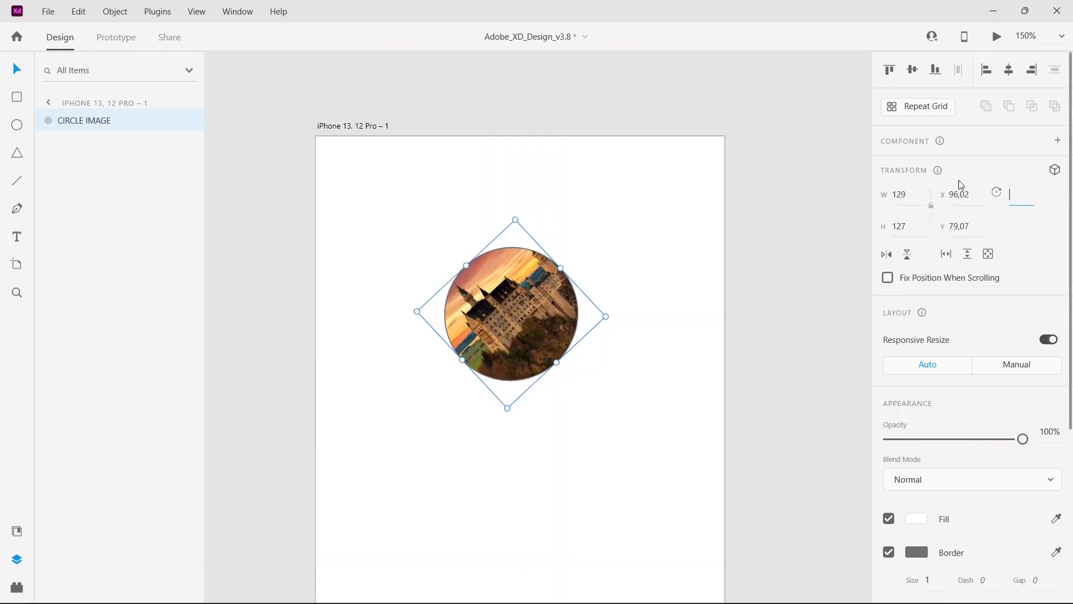
pyautogui.write('0')
pyautogui.press('Return')
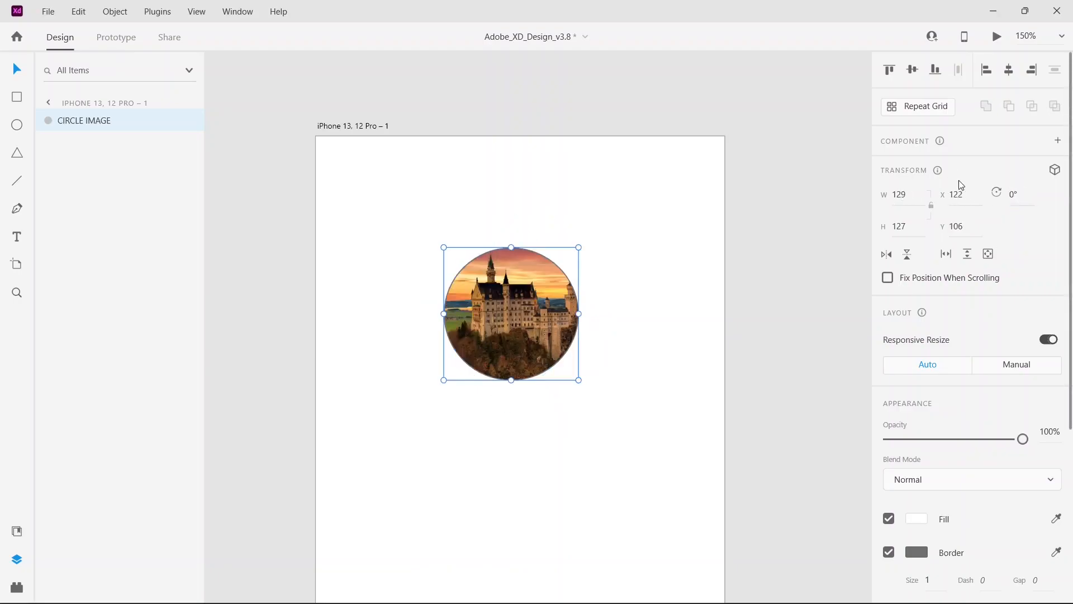
# Try flipping the castle circle horizontally and vertically, keeping only the horizontal flip.
pyautogui.click(887, 256)
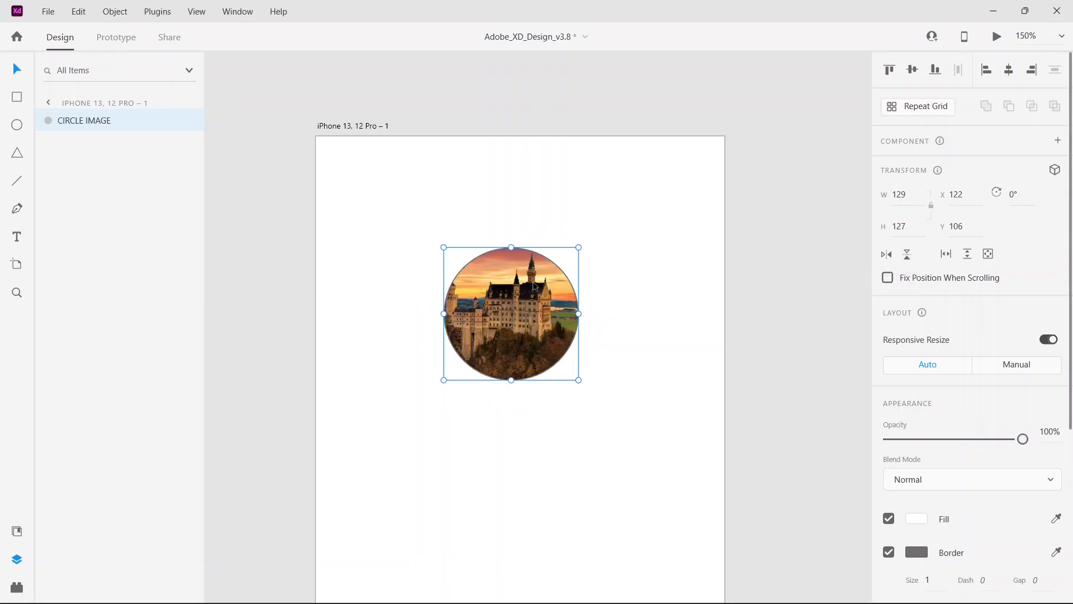
pyautogui.click(905, 257)
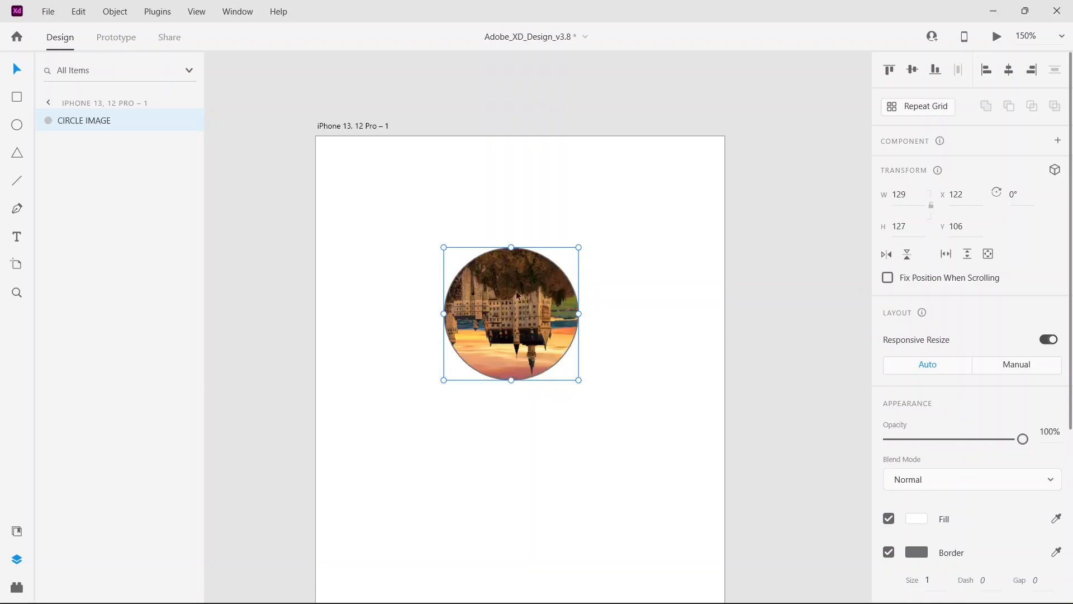
pyautogui.click(906, 255)
pyautogui.click(884, 257)
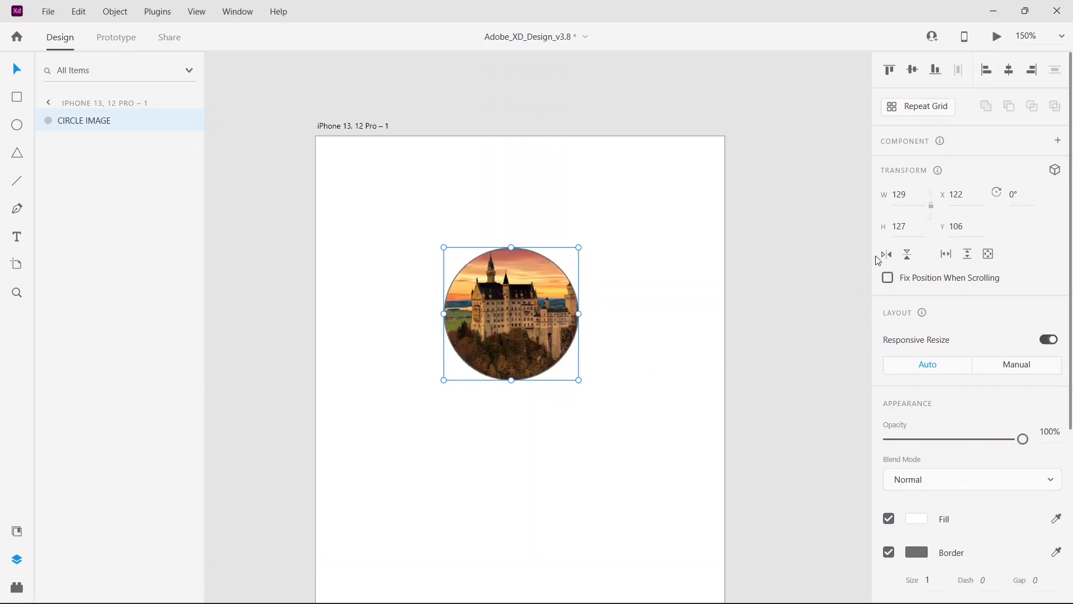
pyautogui.click(886, 255)
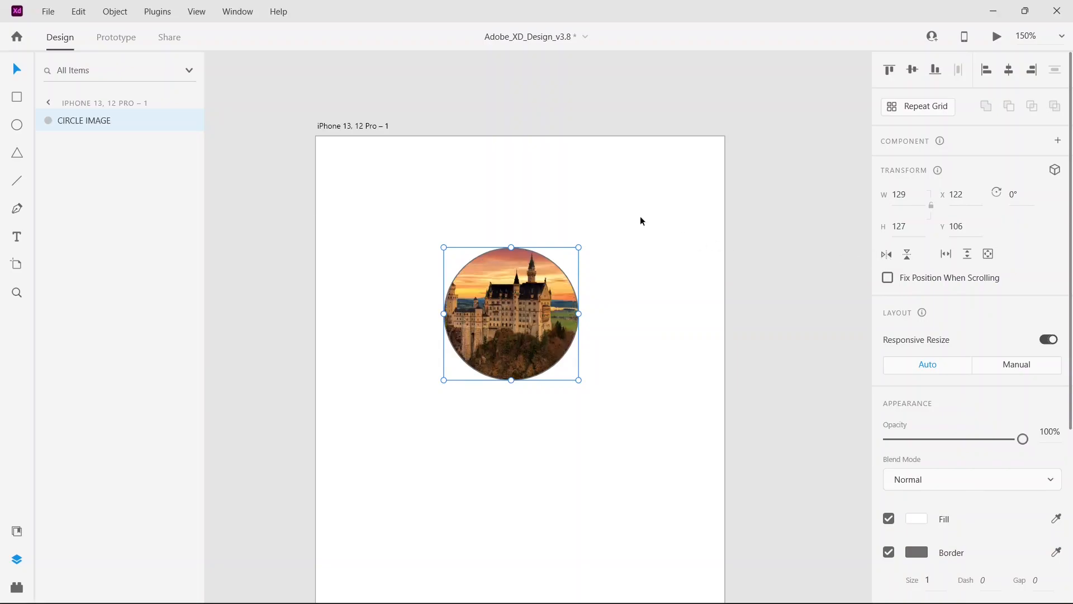
pyautogui.click(640, 215)
# Set the castle circle's blend mode to Darken.
pyautogui.click(543, 316)
pyautogui.scroll(-2, 919, 359)
pyautogui.click(934, 398)
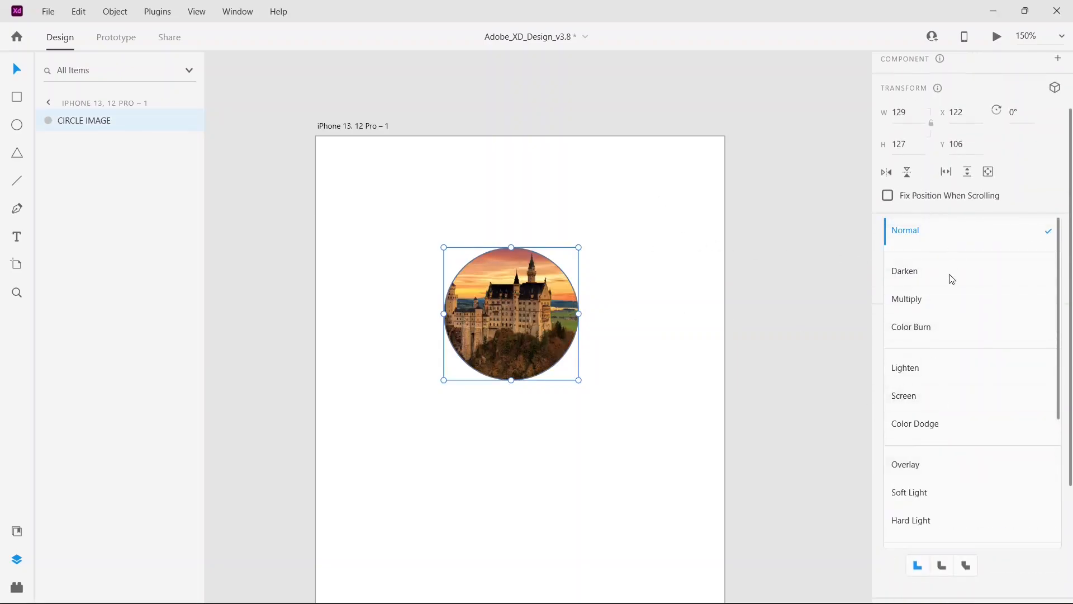
pyautogui.scroll(-3, 955, 447)
pyautogui.scroll(3, 944, 335)
pyautogui.click(948, 274)
# Try further blend modes on the castle circle, including Color Burn, Color and Luminosity.
pyautogui.click(923, 402)
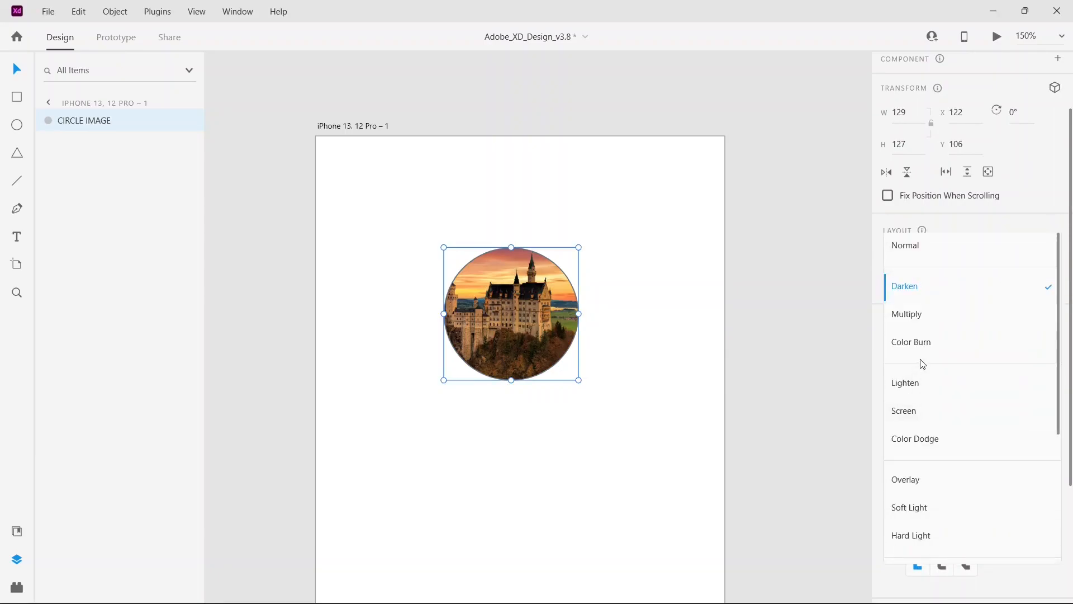
pyautogui.click(920, 343)
pyautogui.click(917, 396)
pyautogui.click(919, 424)
pyautogui.click(941, 404)
pyautogui.scroll(-3, 933, 458)
pyautogui.click(927, 522)
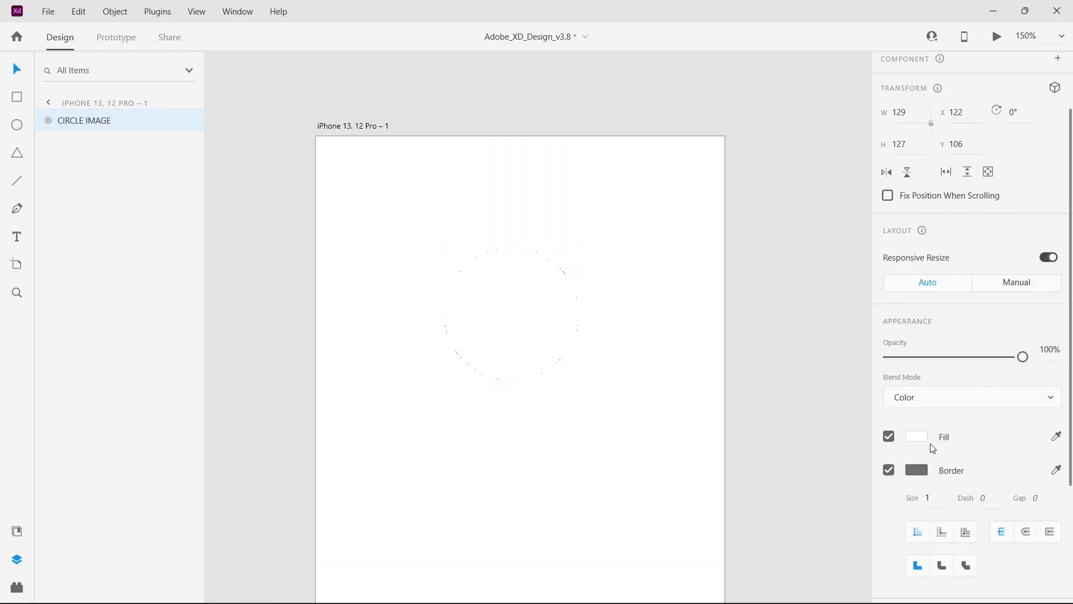
pyautogui.click(942, 406)
pyautogui.click(918, 376)
pyautogui.click(944, 408)
pyautogui.click(933, 446)
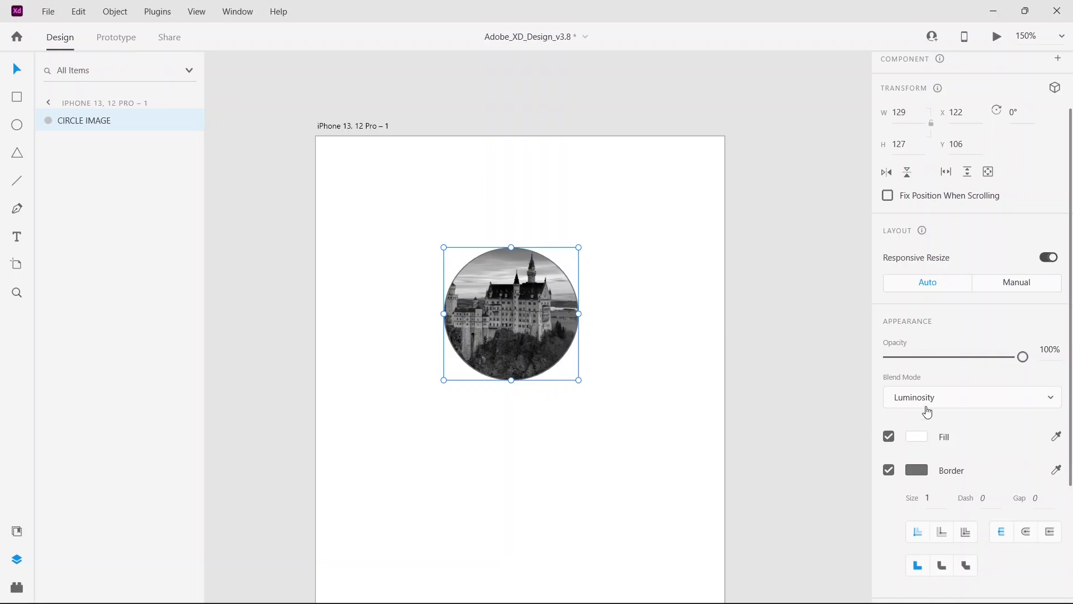
# Cycle through the blend modes for the castle circle, ending on Hard Light.
pyautogui.scroll(5, 931, 399)
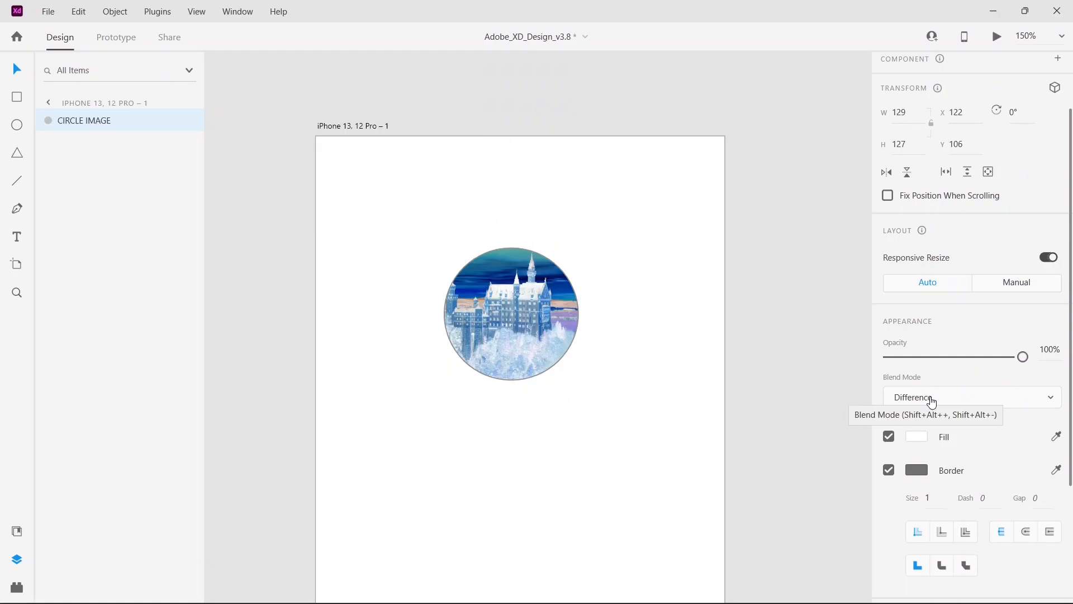
pyautogui.scroll(-1, 929, 402)
pyautogui.scroll(1, 929, 402)
pyautogui.scroll(-6, 931, 402)
pyautogui.scroll(2, 932, 404)
pyautogui.scroll(1, 933, 402)
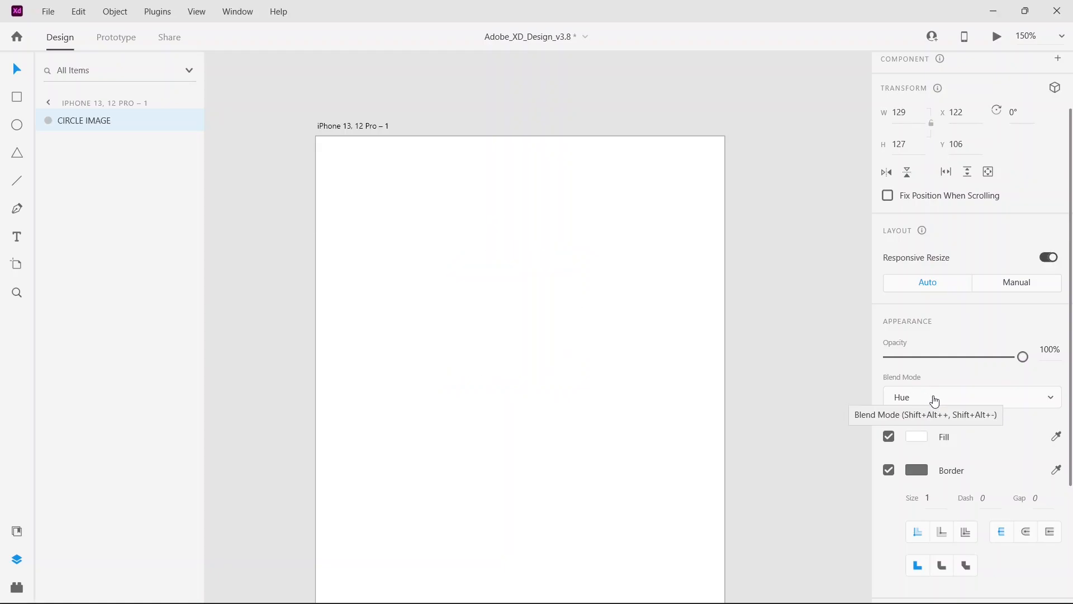
pyautogui.scroll(-1, 935, 402)
pyautogui.scroll(7, 932, 403)
pyautogui.scroll(2, 930, 402)
pyautogui.scroll(-3, 931, 403)
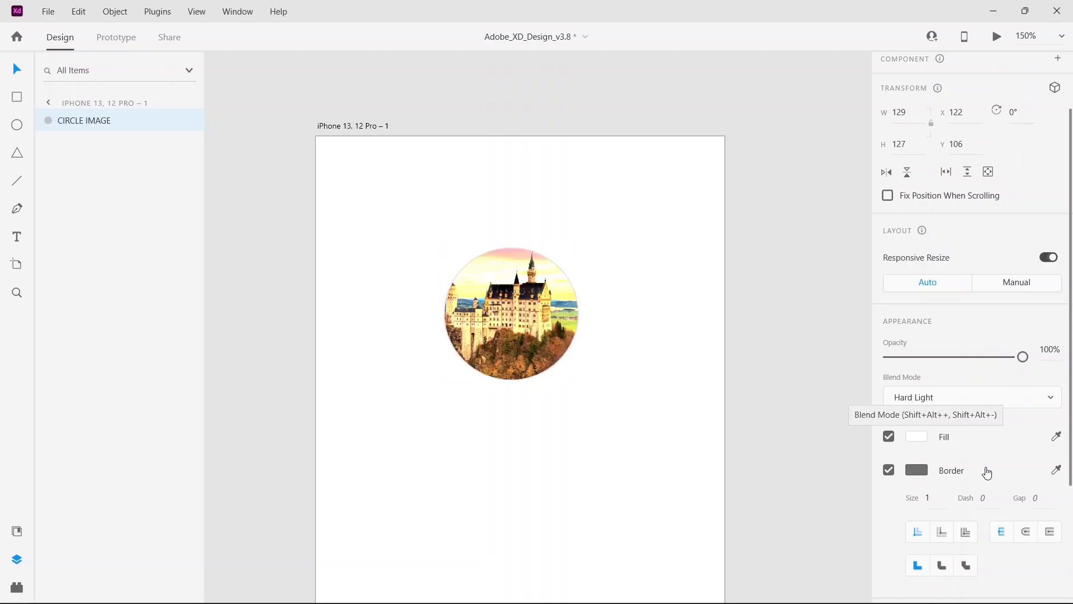
pyautogui.click(684, 189)
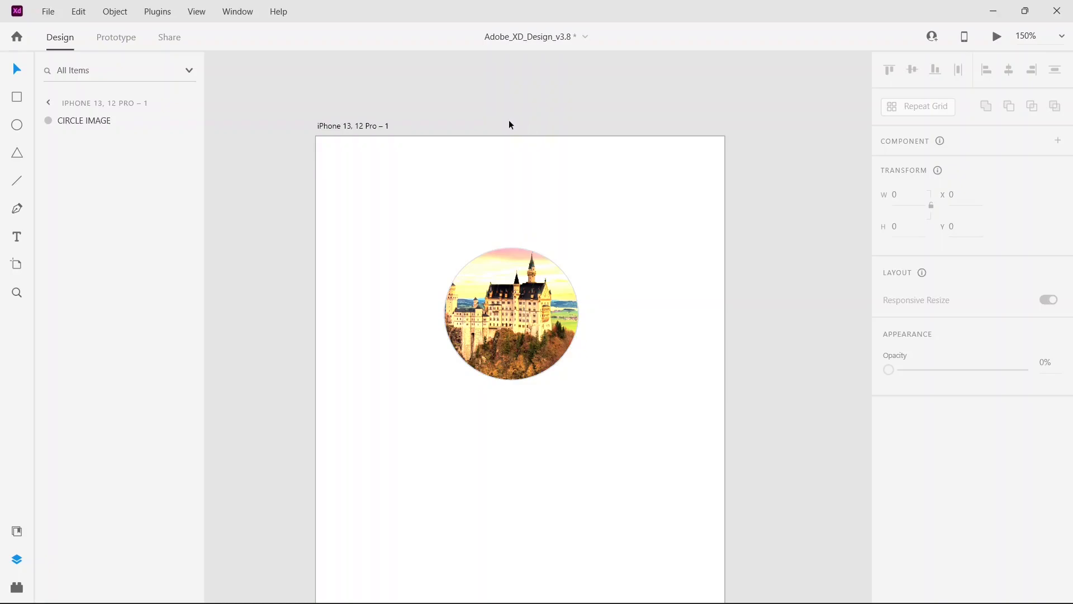
pyautogui.click(536, 380)
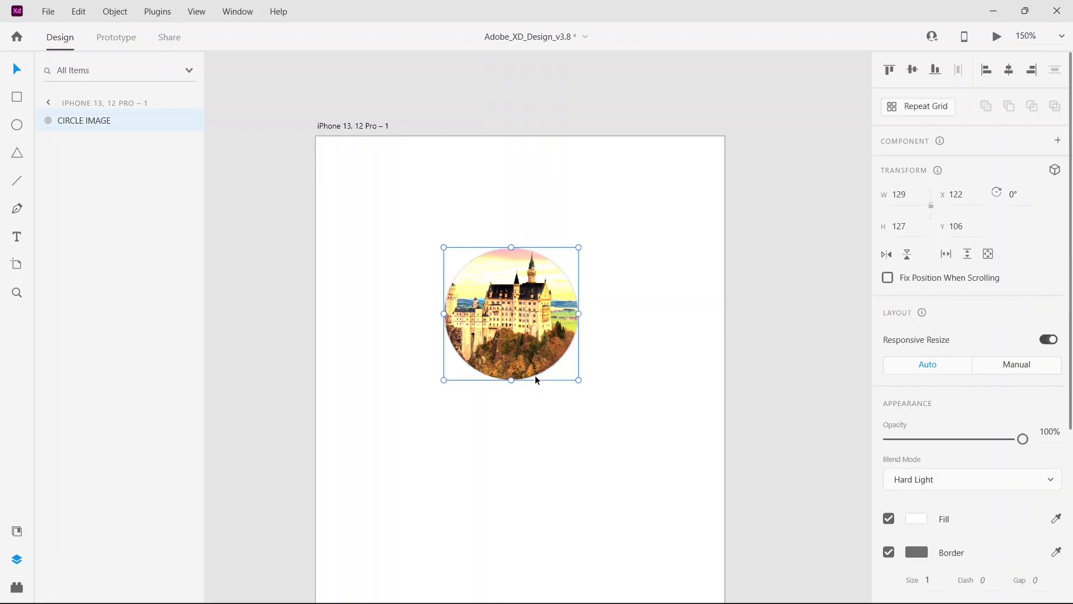
pyautogui.click(671, 286)
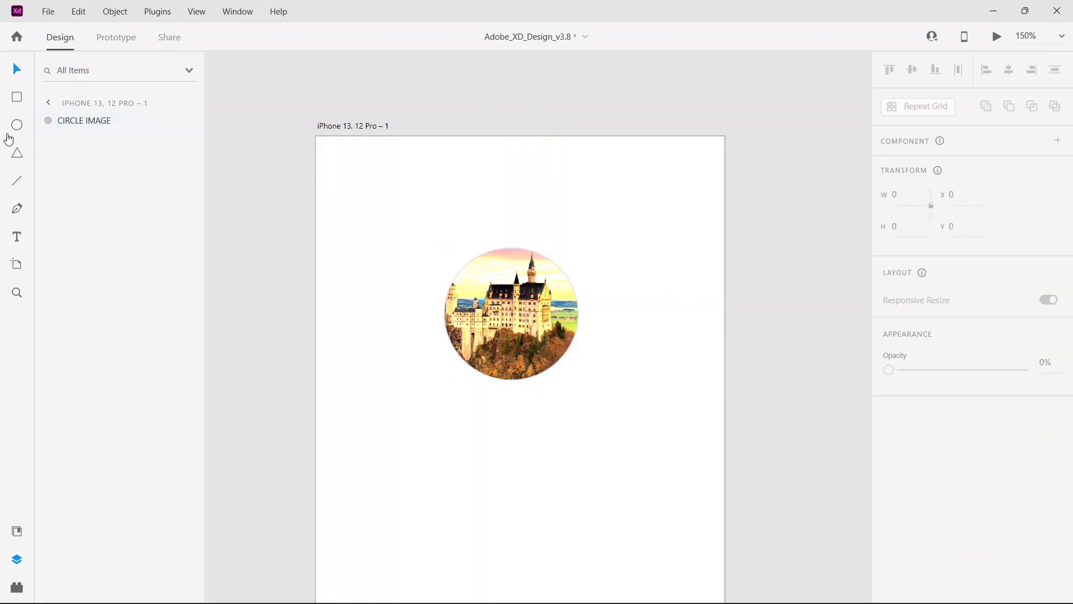
# Draw an ellipse of about 236 × 118 at about X 66, Y 170, overlapping the lower half of the castle circle.
pyautogui.moveTo(384, 312); pyautogui.dragTo(632, 438)
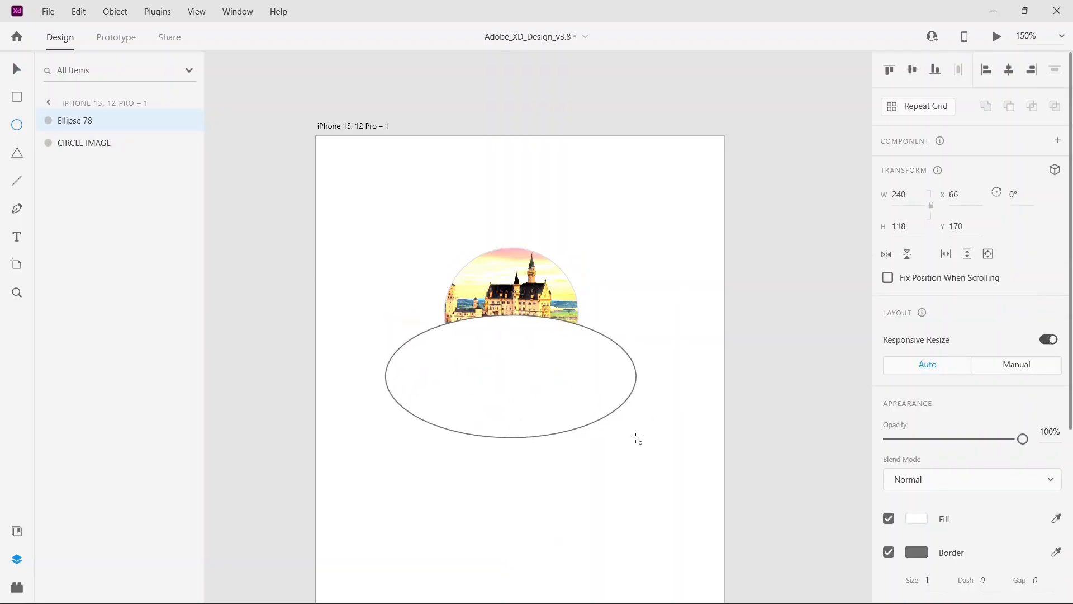
pyautogui.click(14, 70)
pyautogui.click(440, 178)
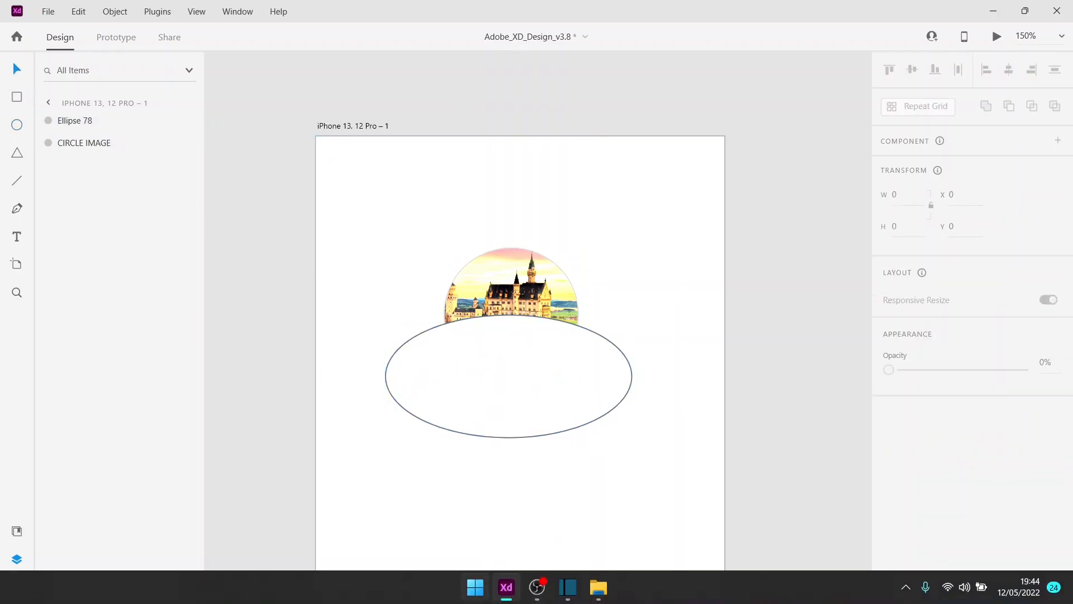
# Fill the new ellipse with the castle image from the file folder.
pyautogui.click(598, 586)
pyautogui.moveTo(368, 347); pyautogui.dragTo(486, 341)
pyautogui.click(616, 309)
# Set the blend mode of both the castle ellipse and the castle circle to Multiply.
pyautogui.hotkey('ctrl', 'a')
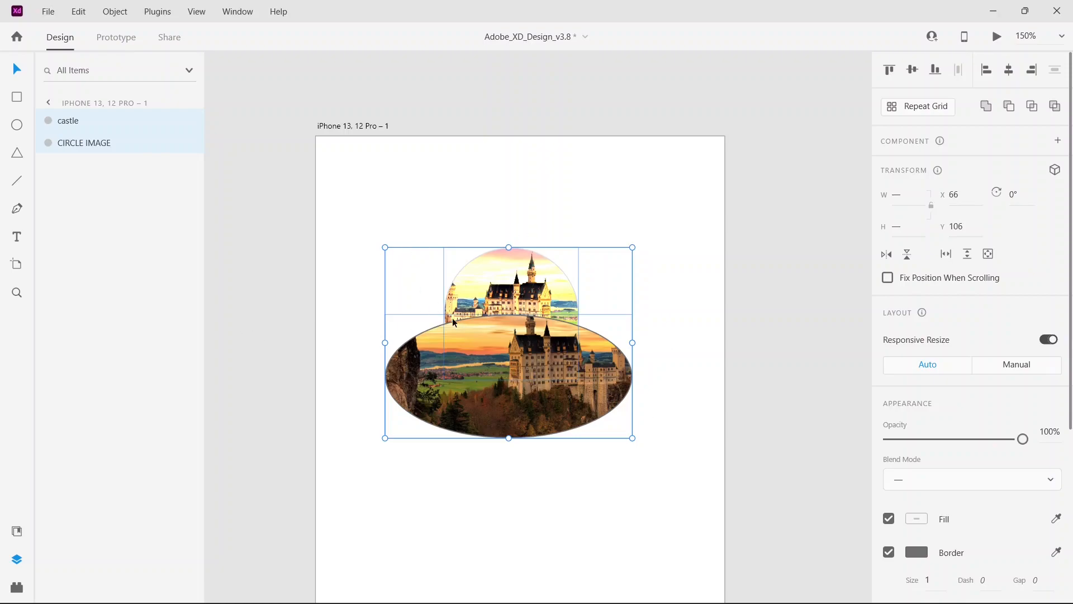
pyautogui.click(953, 487)
pyautogui.click(920, 299)
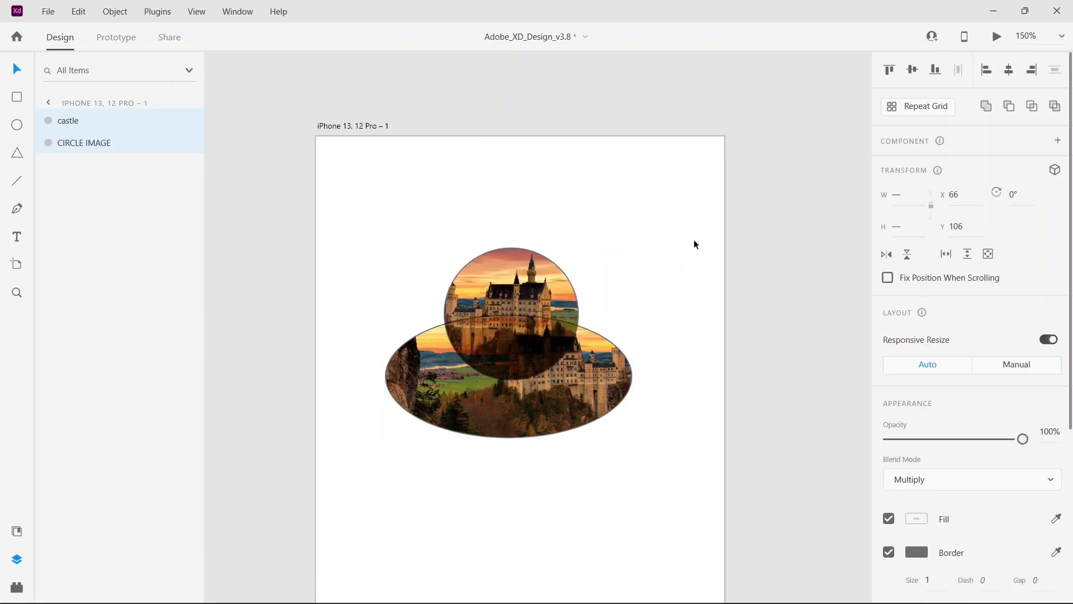
pyautogui.click(679, 309)
# Move the castle ellipse to about X 29, Y 99 and shift the circle up and left so the two castles overlap.
pyautogui.moveTo(528, 360); pyautogui.dragTo(544, 298)
pyautogui.moveTo(510, 340); pyautogui.dragTo(466, 328)
pyautogui.click(17, 292)
pyautogui.click(525, 275)
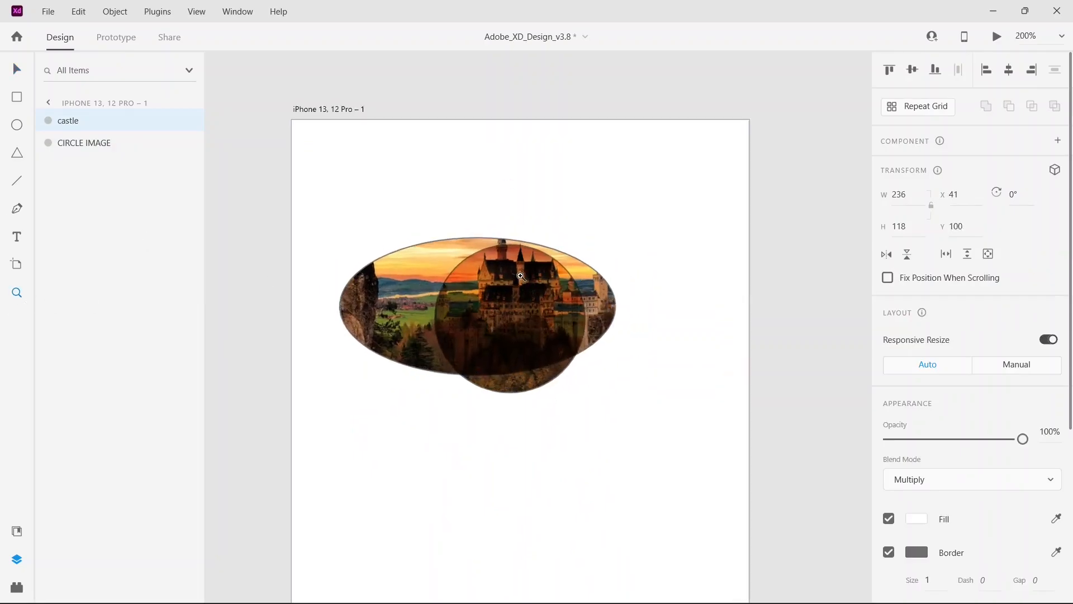
pyautogui.scroll(-10, 525, 278)
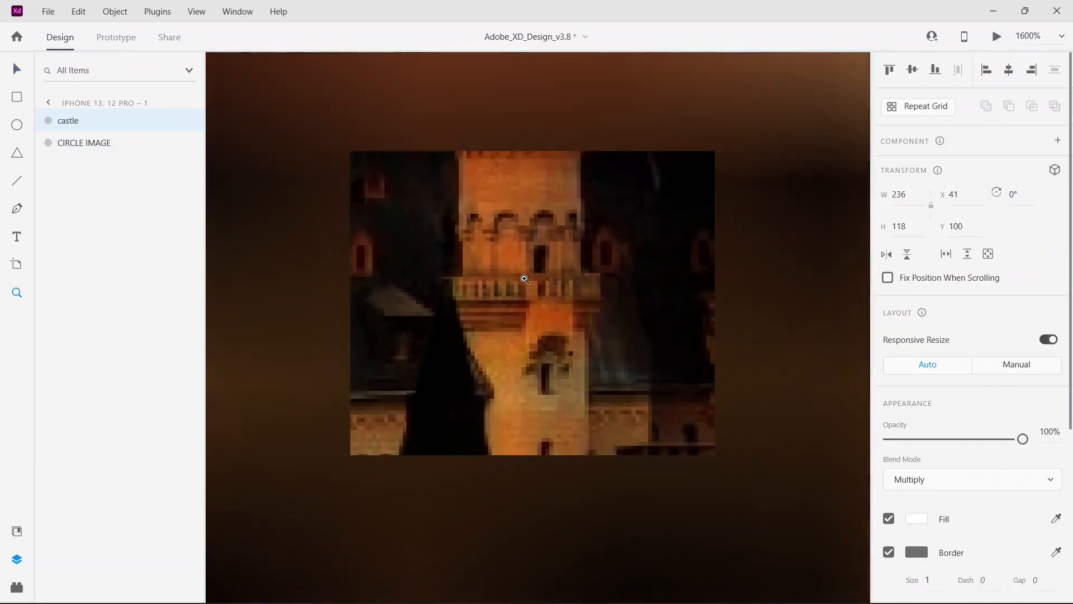
pyautogui.scroll(-5, 525, 279)
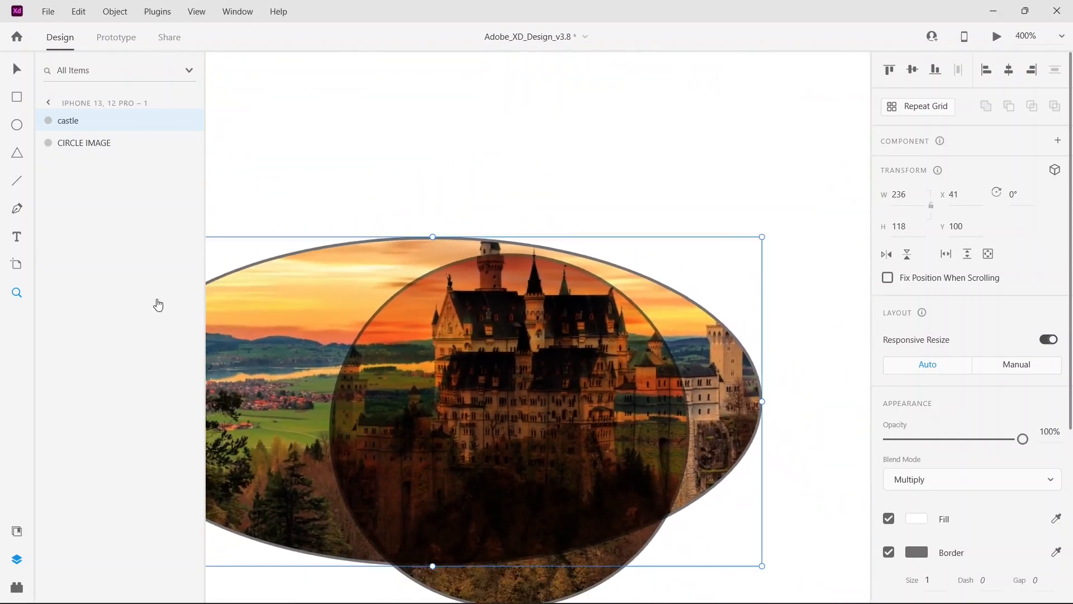
pyautogui.click(12, 74)
pyautogui.moveTo(343, 294); pyautogui.dragTo(307, 291)
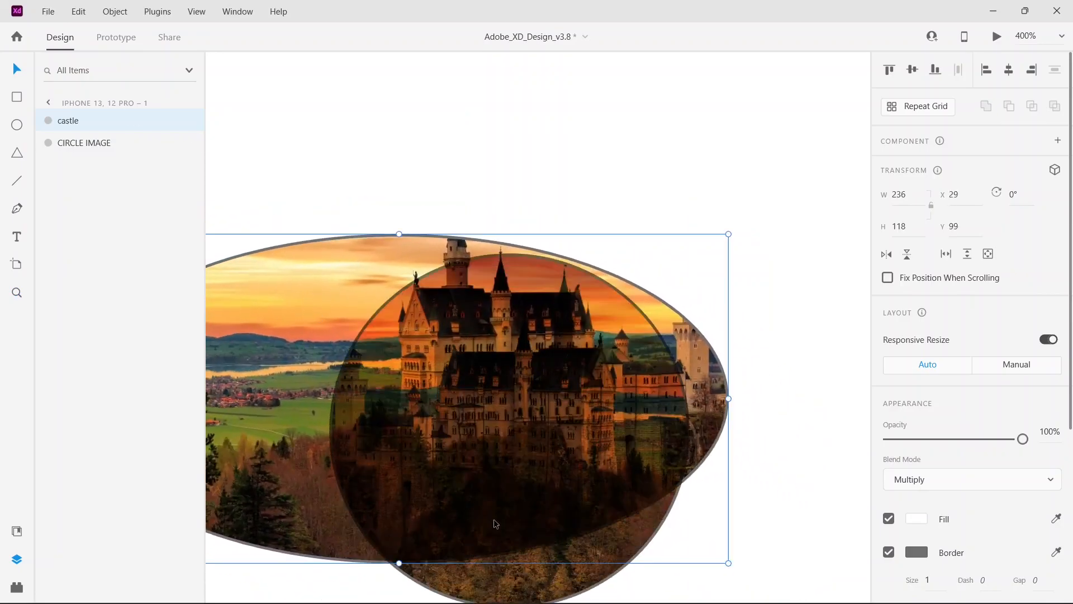
pyautogui.moveTo(570, 592); pyautogui.dragTo(539, 565)
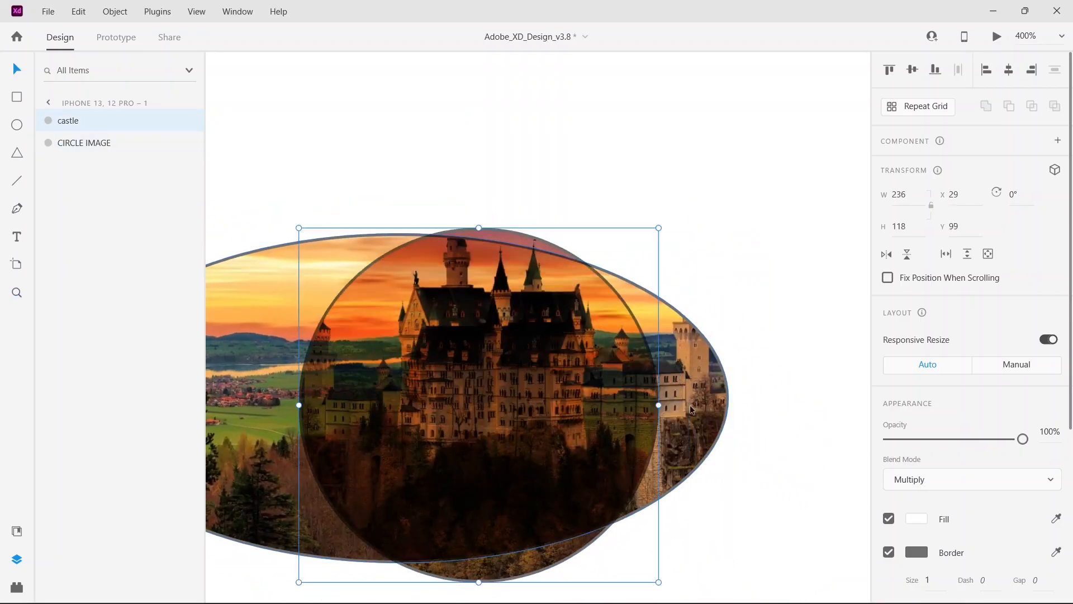
# Widen the castle image slightly toward the right inside its elliptical mask.
pyautogui.doubleClick(691, 409)
pyautogui.moveTo(729, 398); pyautogui.dragTo(758, 402)
pyautogui.click(786, 351)
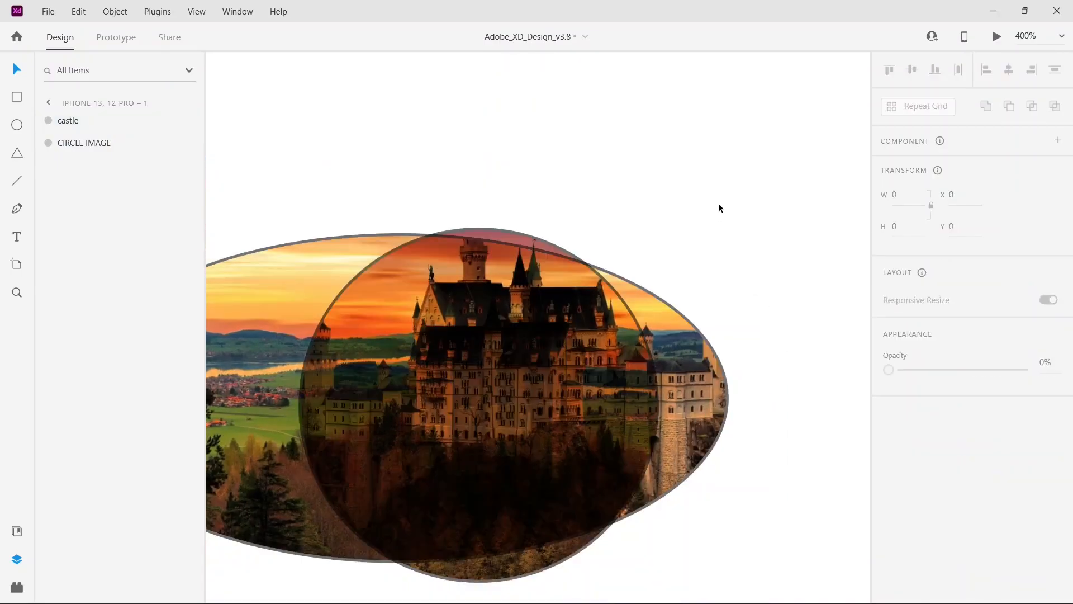
# Zoom out to examine the blended shapes on their artboard and the overall layout of all artboards.
pyautogui.hotkey('ctrl', '1')
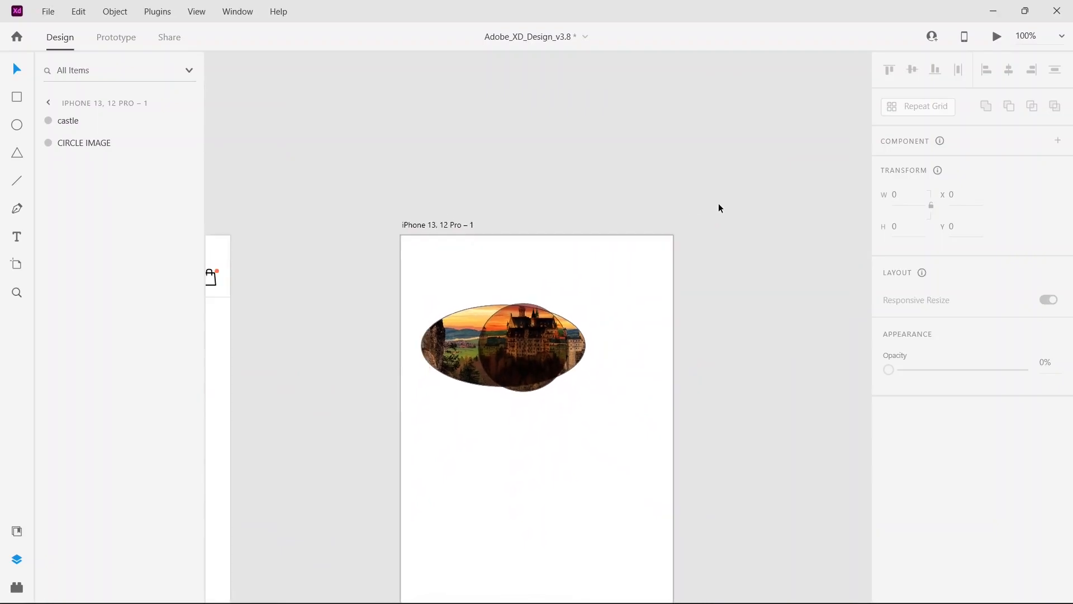
pyautogui.scroll(-3, 554, 224)
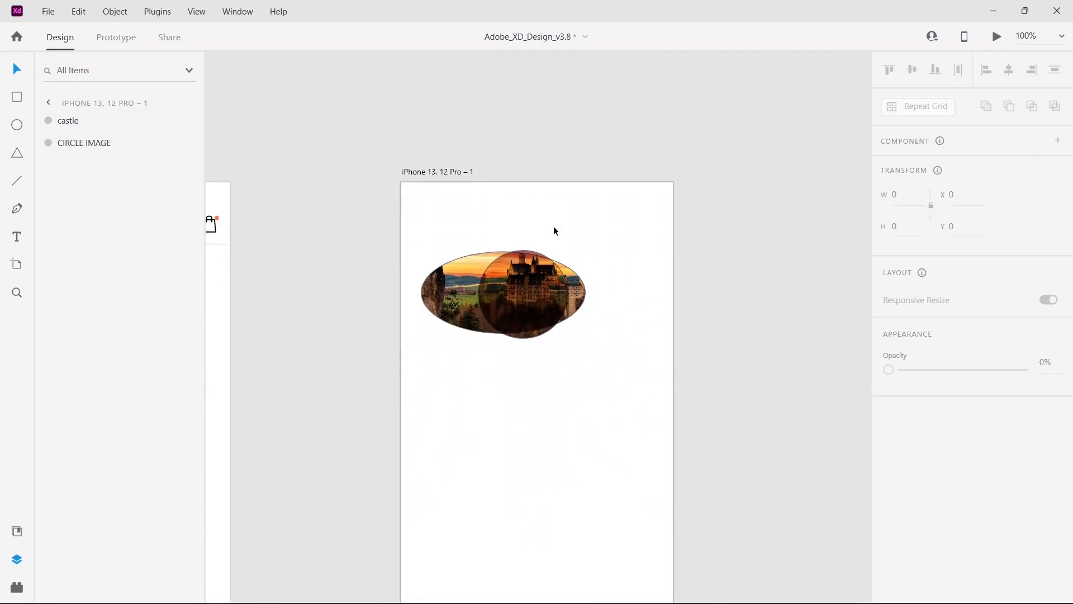
pyautogui.moveTo(407, 269); pyautogui.dragTo(591, 240)
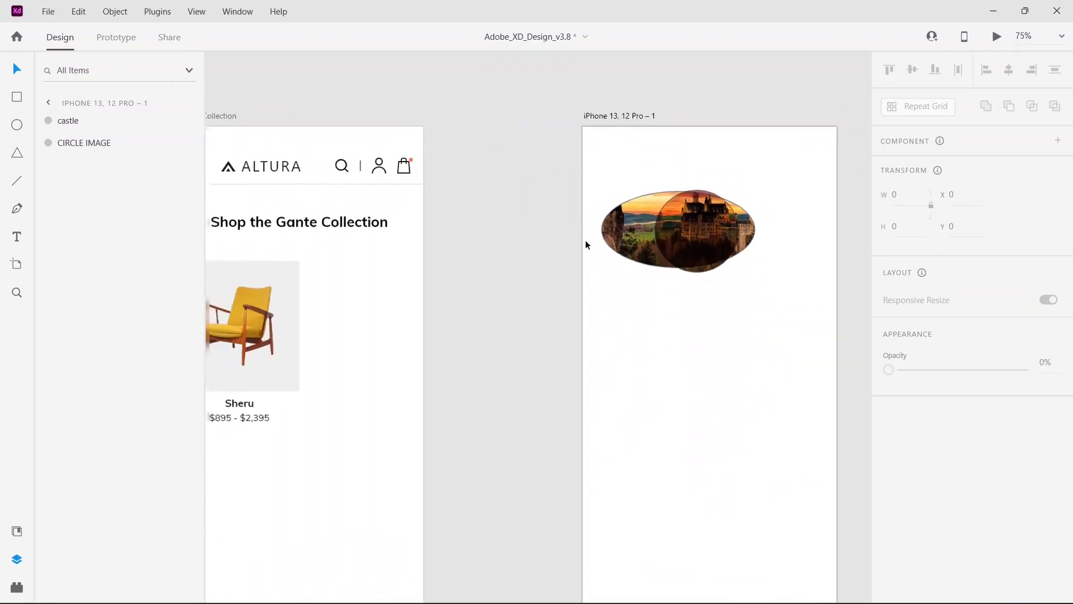
pyautogui.hotkey('ctrl', '-')
pyautogui.hotkey('ctrl', '-')
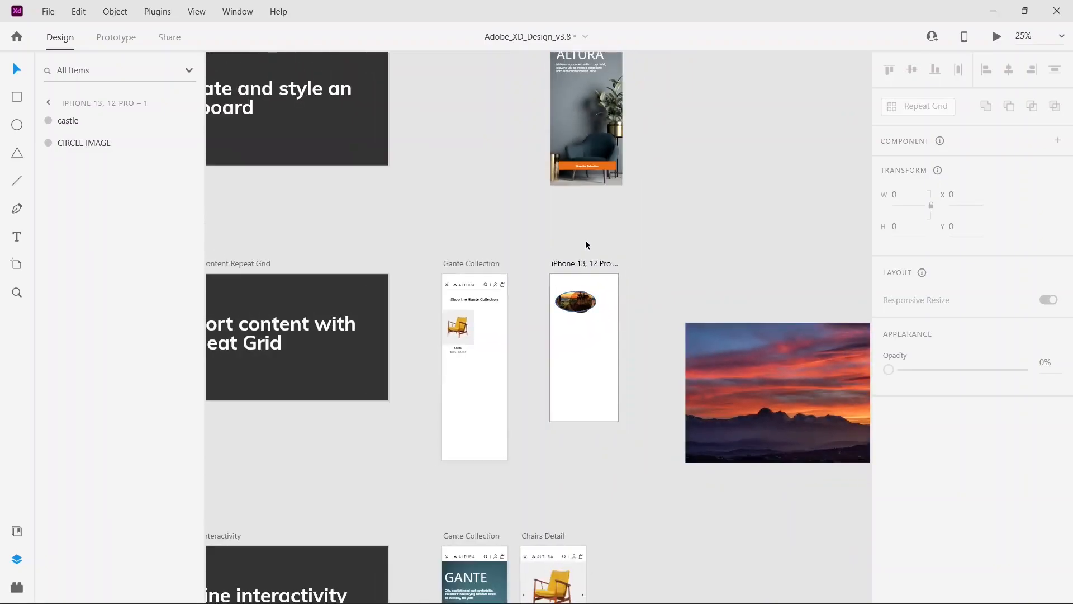
pyautogui.scroll(2, 562, 190)
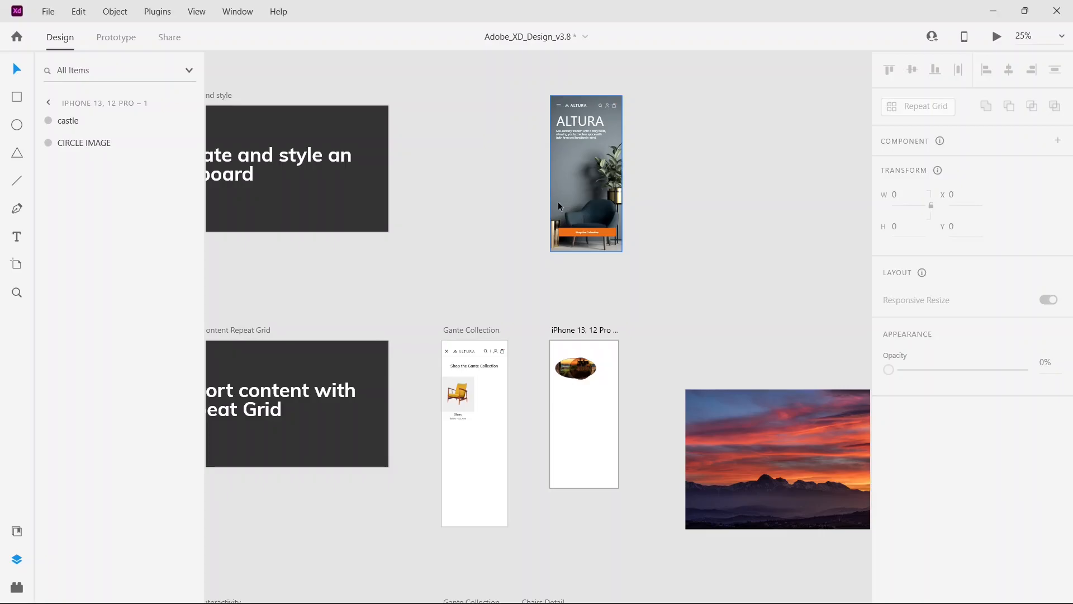
pyautogui.hotkey('ctrl', '-')
pyautogui.hotkey('ctrl', '-')
pyautogui.hotkey('ctrl', '-')
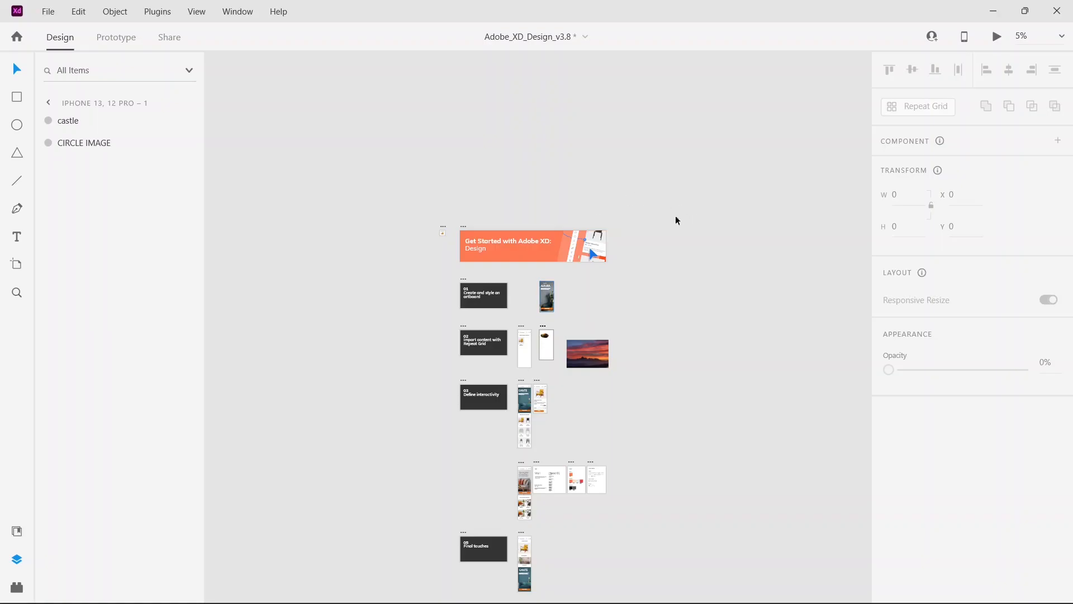
# Show the document assets instead of the layers and display the components as a thumbnail grid.
pyautogui.scroll(-2, 763, 229)
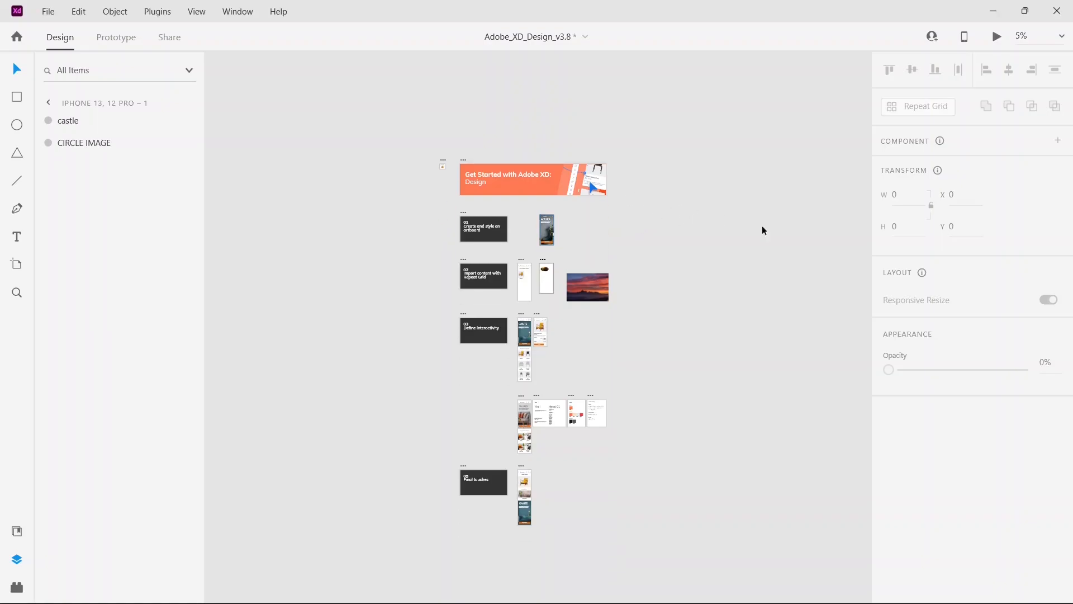
pyautogui.click(17, 530)
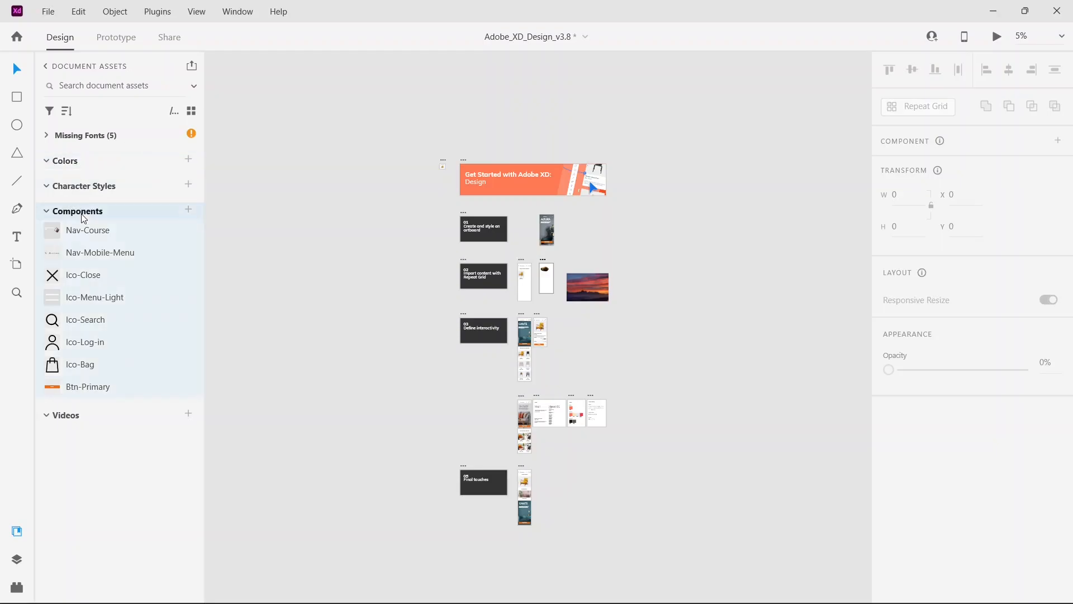
pyautogui.click(190, 112)
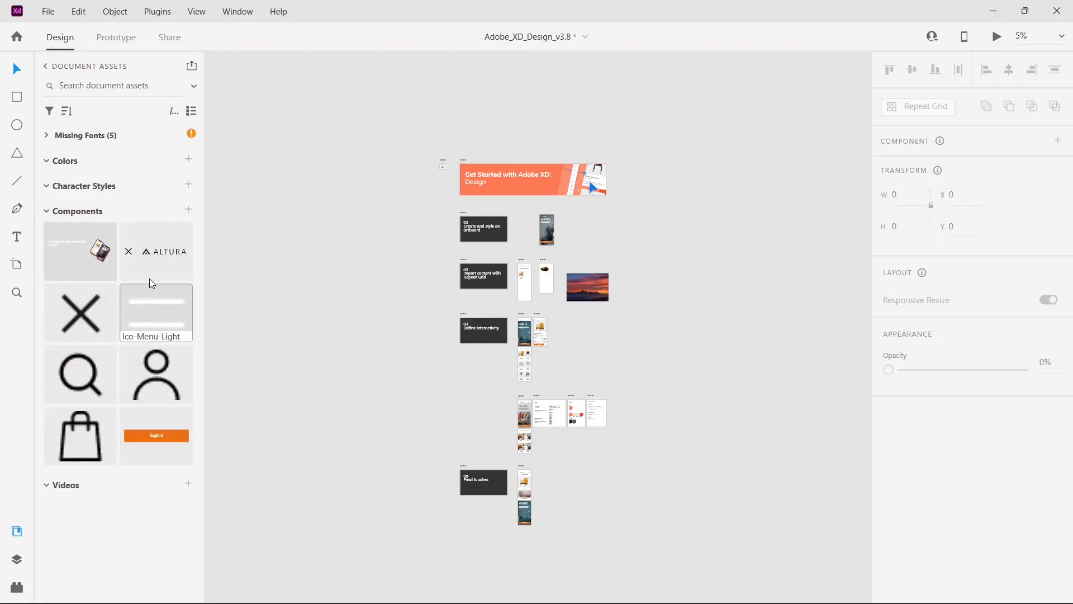
pyautogui.click(191, 110)
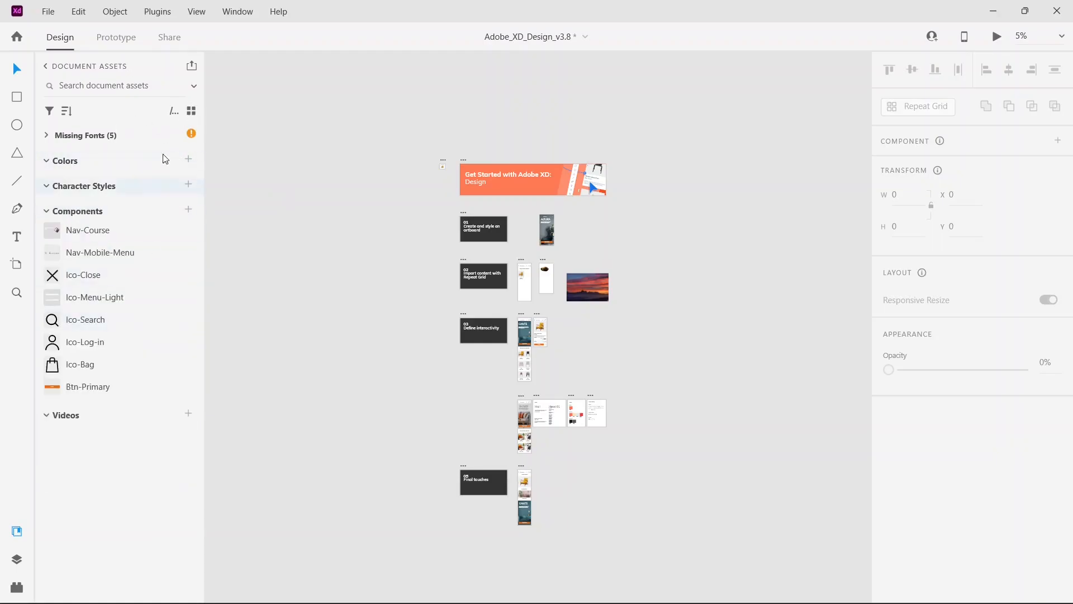
pyautogui.click(191, 111)
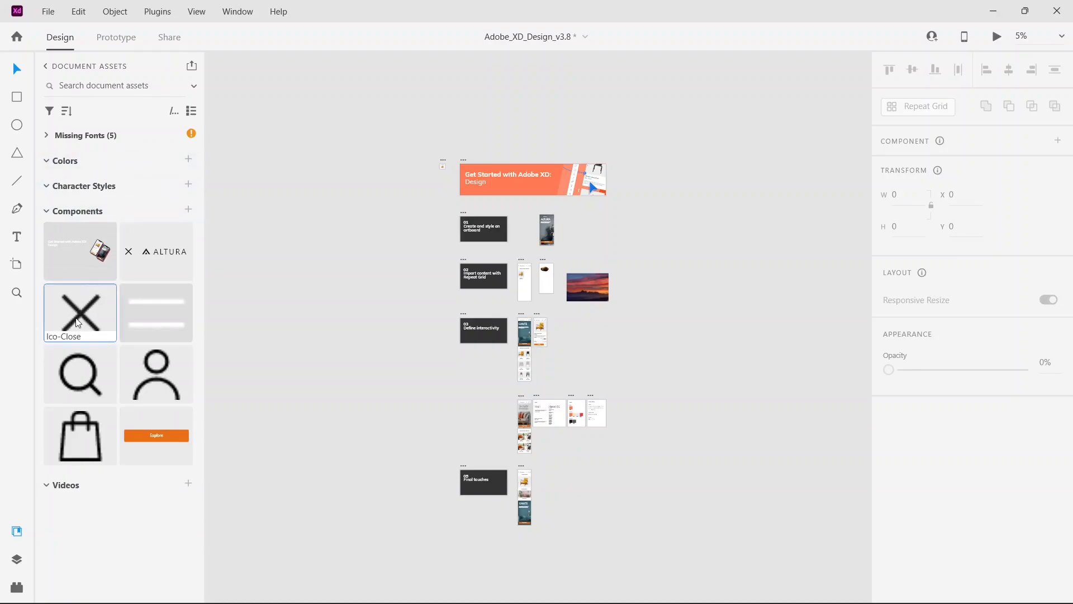
# Place an Ico-Close component on the empty canvas beside the artboards and enlarge it to about 31.77 by 38.
pyautogui.moveTo(67, 315); pyautogui.dragTo(430, 325)
pyautogui.moveTo(286, 211); pyautogui.dragTo(582, 379)
pyautogui.click(21, 69)
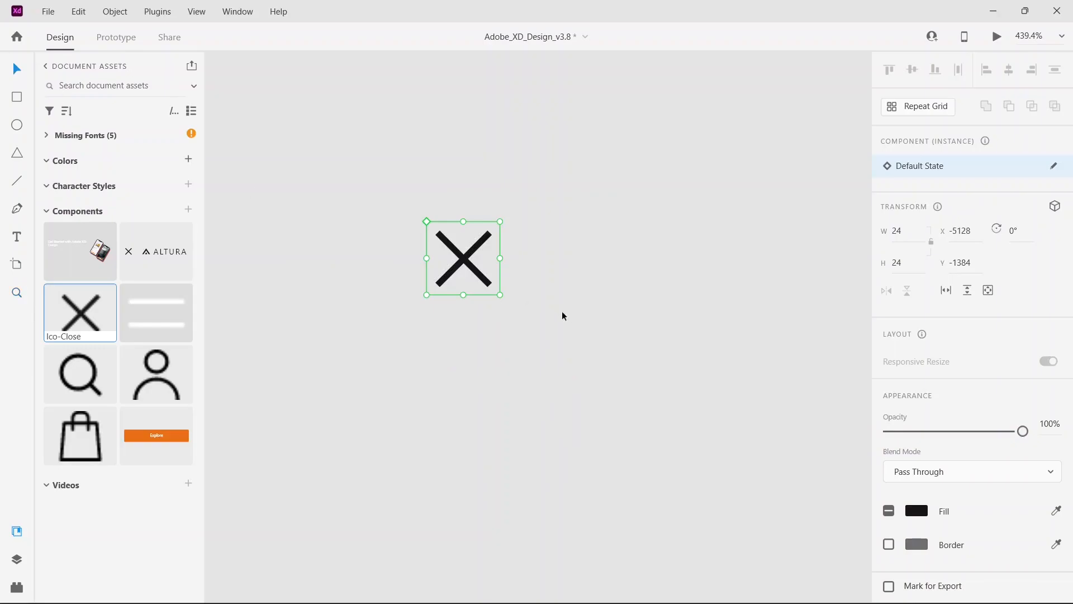
pyautogui.moveTo(500, 296); pyautogui.dragTo(522, 338)
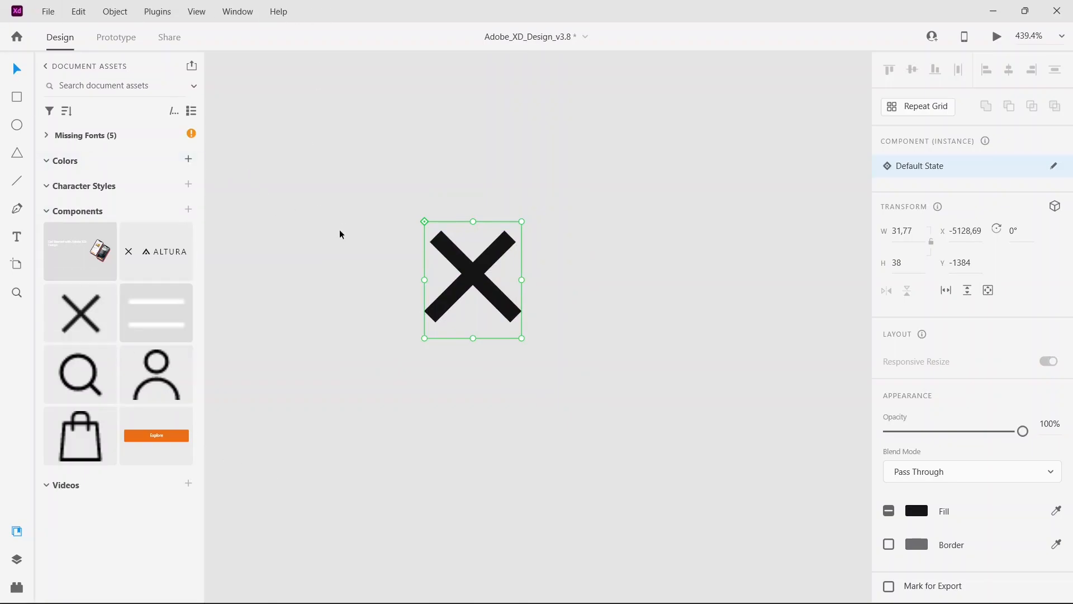
# Add the colors of the orange Course Design artboard, white and #FF7B54, to the document's color assets.
pyautogui.hotkey('ctrl', '0')
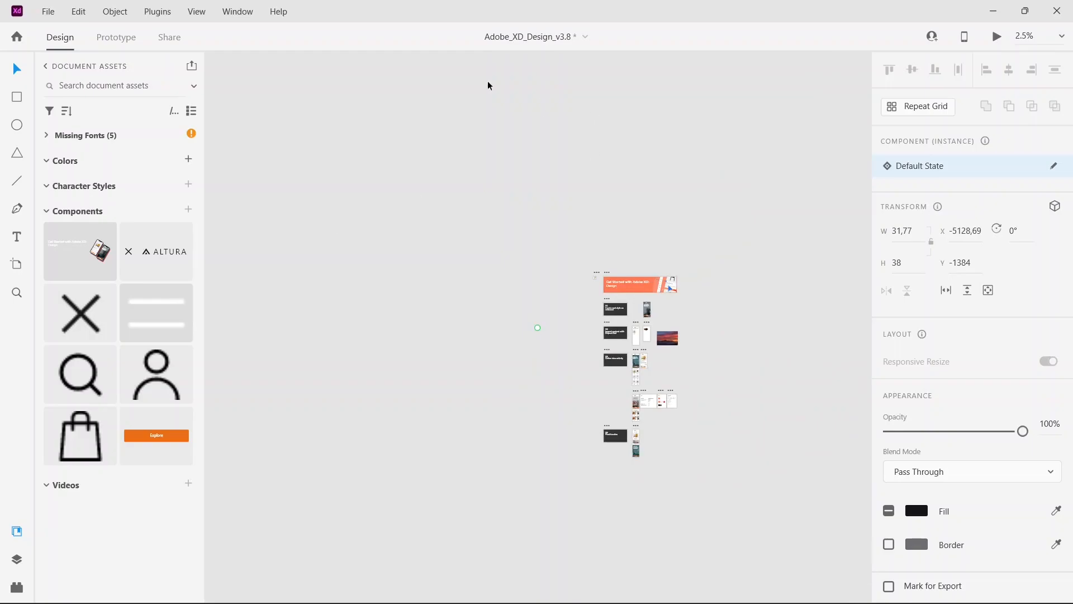
pyautogui.click(18, 292)
pyautogui.click(639, 269)
pyautogui.click(639, 269)
pyautogui.scroll(-5, 467, 282)
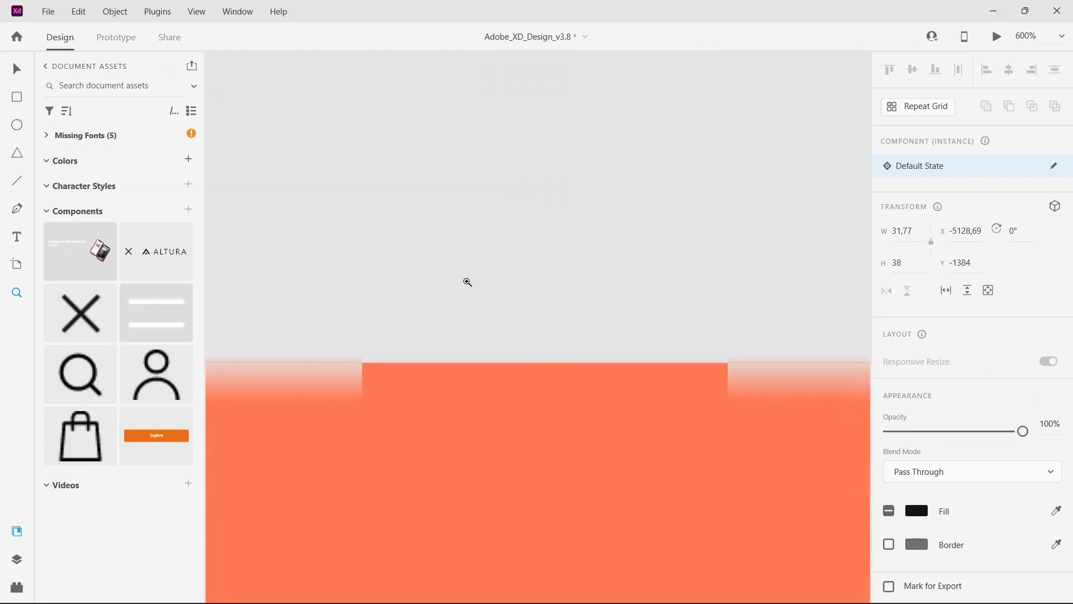
pyautogui.scroll(-5, 467, 282)
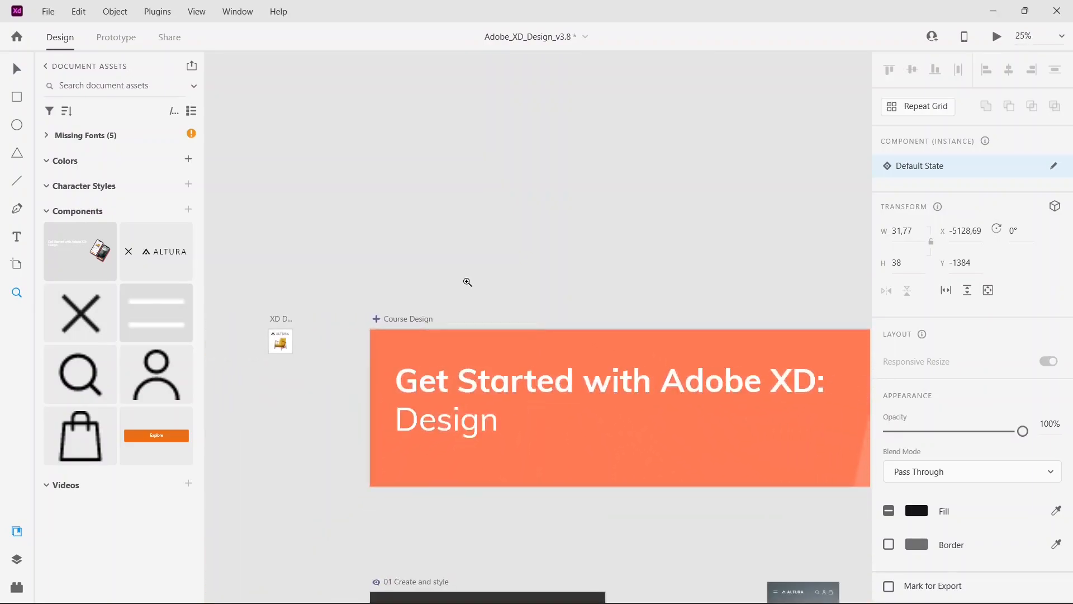
pyautogui.click(18, 67)
pyautogui.click(407, 477)
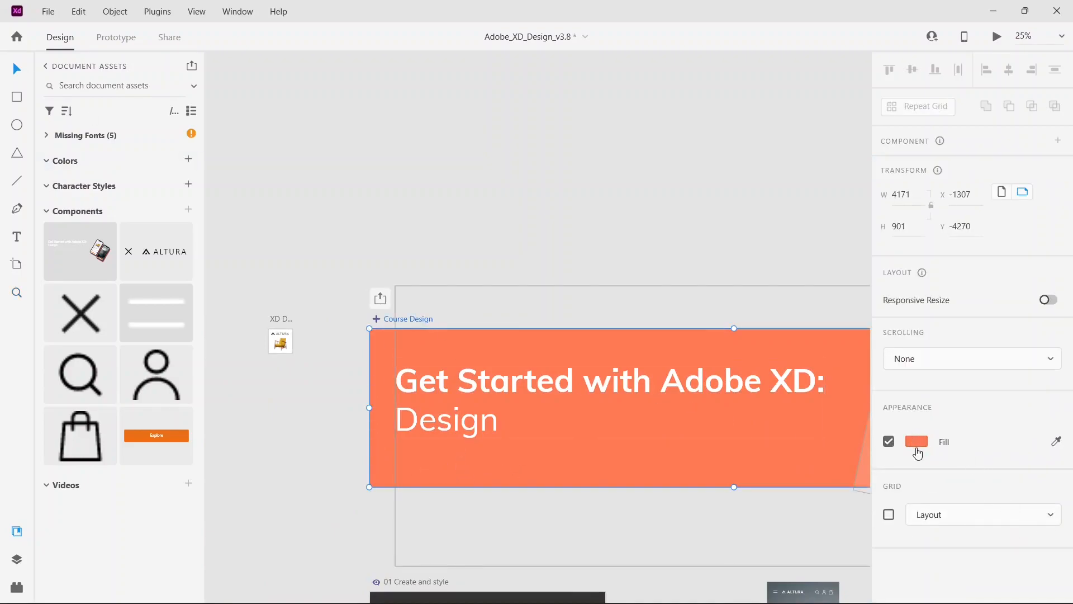
pyautogui.click(189, 160)
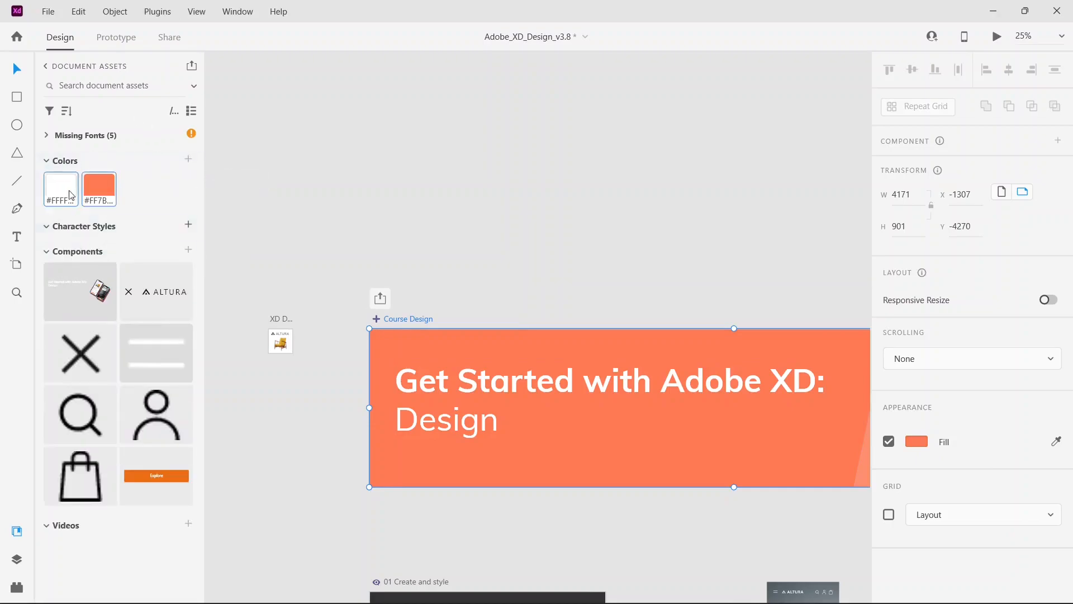
pyautogui.moveTo(103, 194)
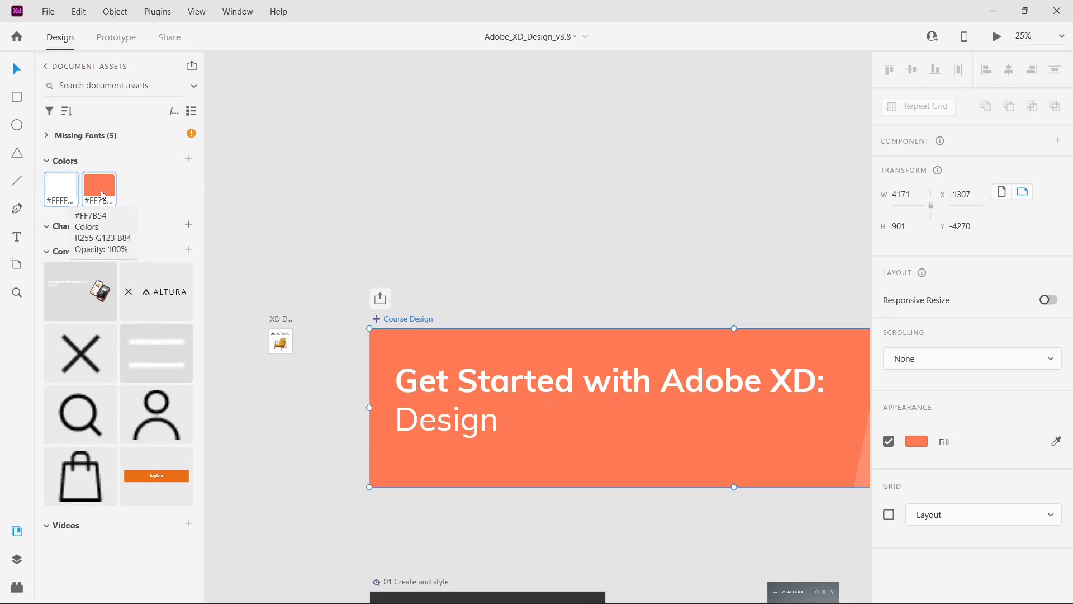
# Add the dark fill and gray border colors of the "01 Create and style an artboard" card to the color assets.
pyautogui.scroll(-5, 354, 236)
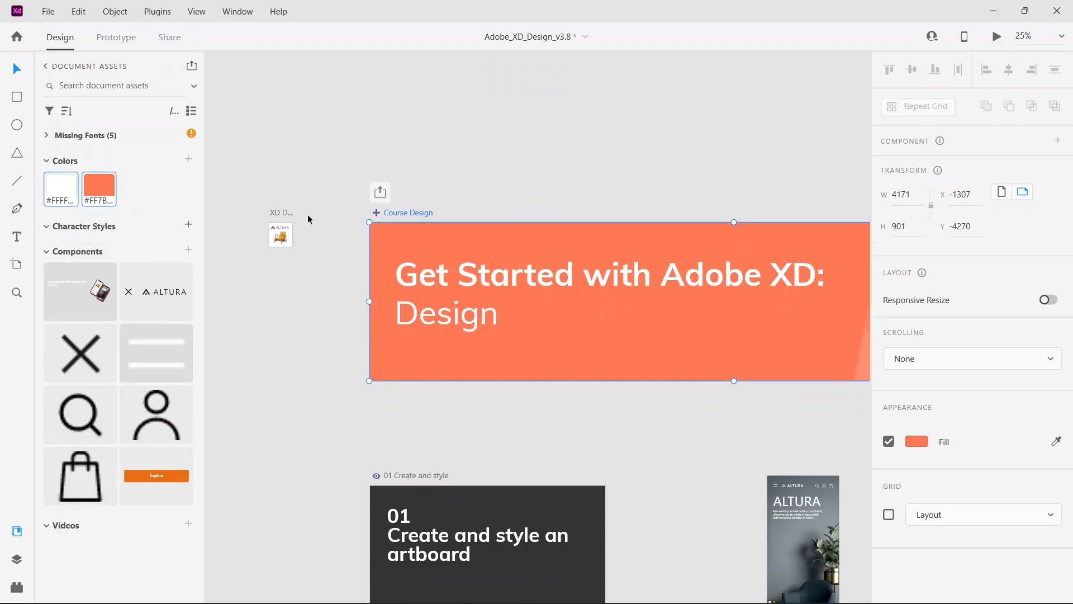
pyautogui.click(477, 408)
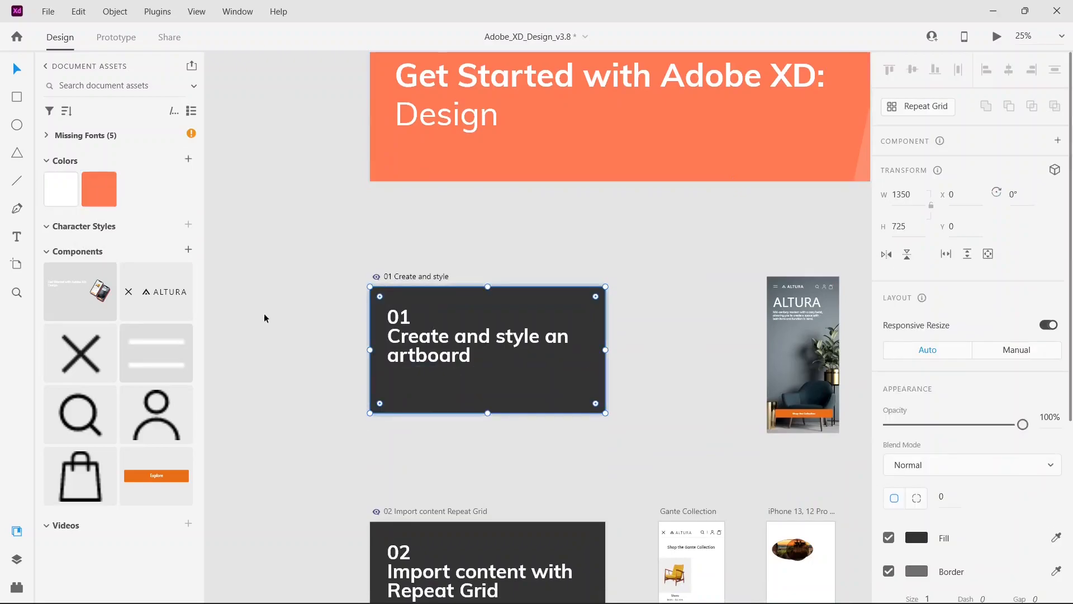
pyautogui.click(189, 161)
pyautogui.scroll(-5, 358, 212)
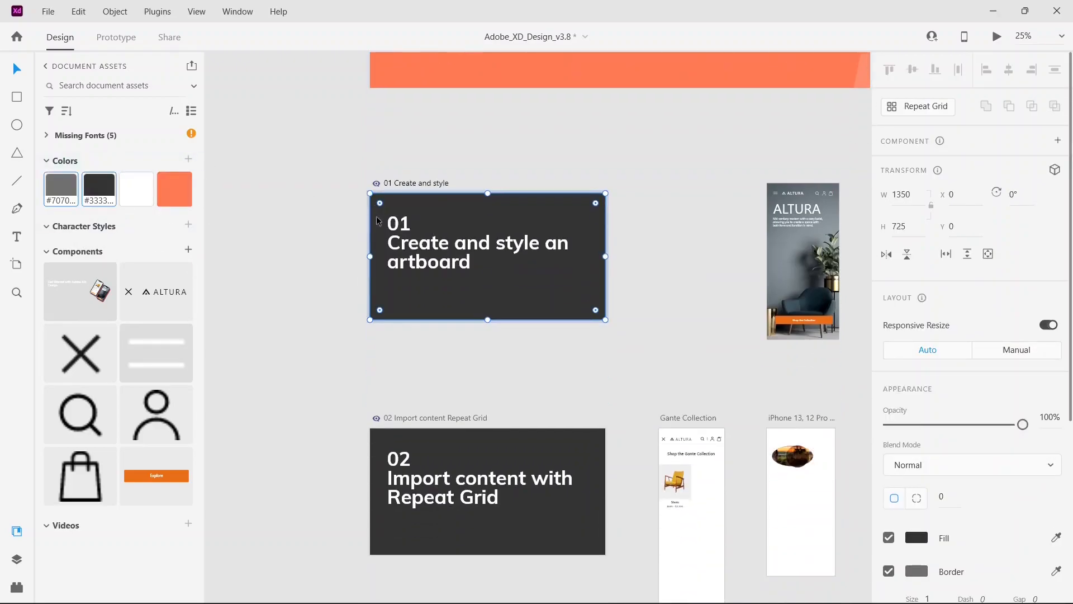
pyautogui.scroll(-5, 558, 245)
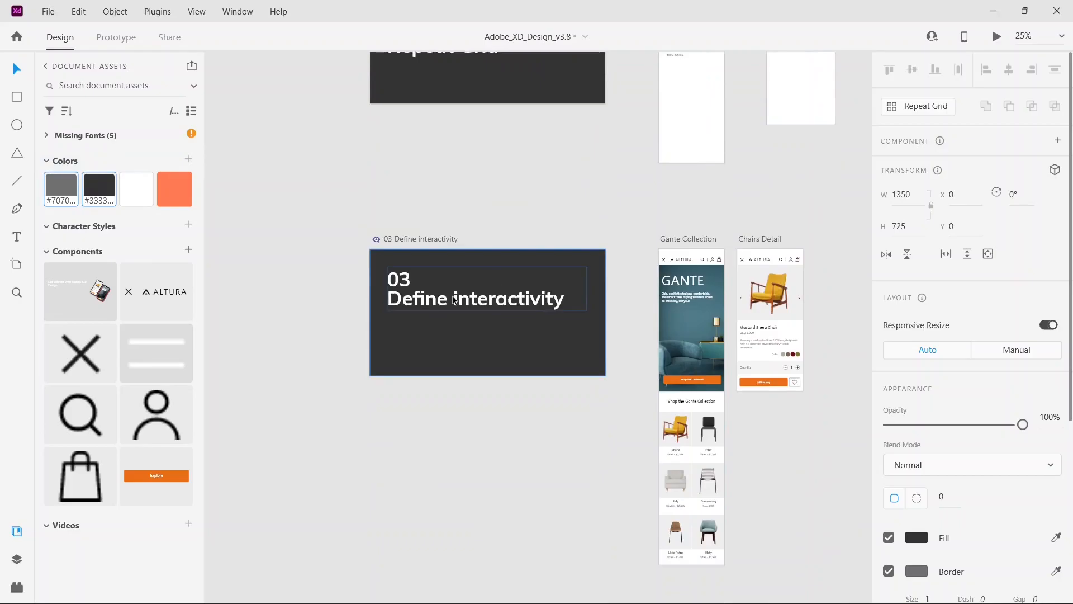
pyautogui.scroll(2, 440, 369)
pyautogui.scroll(5, 439, 373)
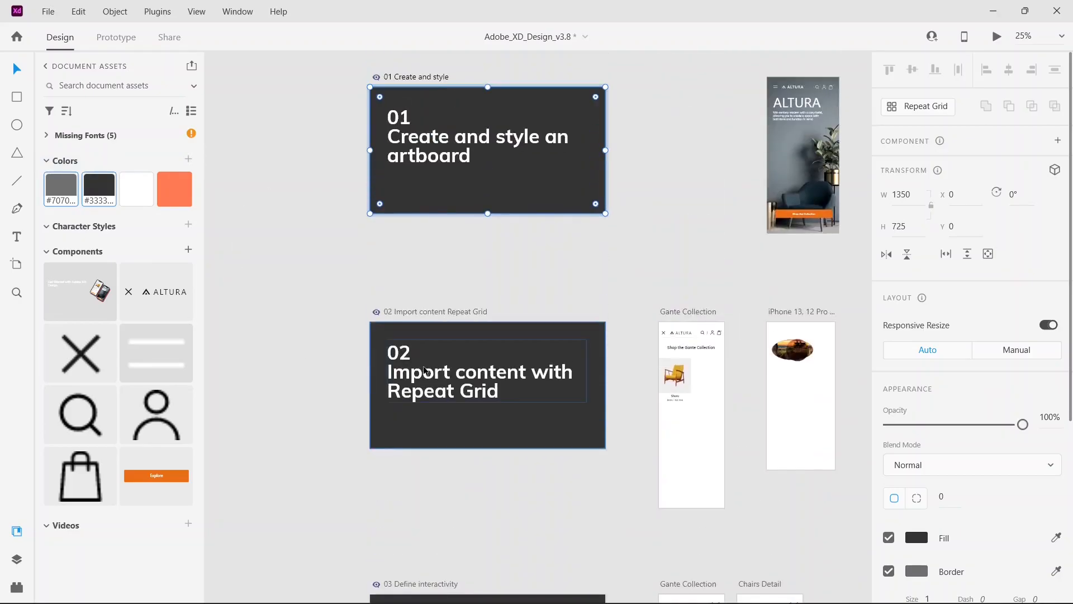
# Expand the missing fonts list and look through the remaining document assets down to the videos section, with nothing selected on the canvas.
pyautogui.click(45, 136)
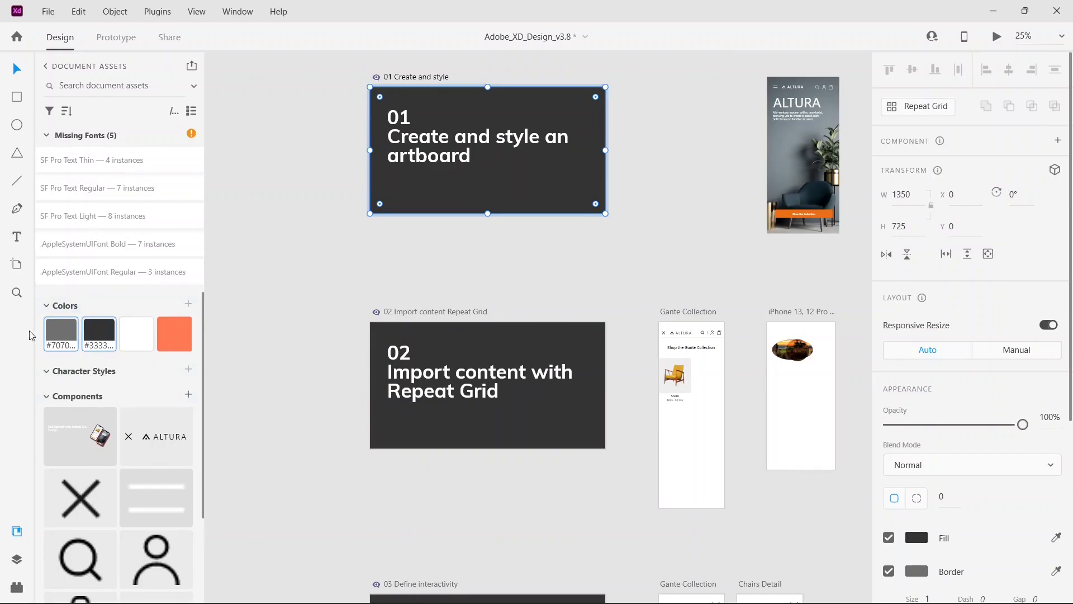
pyautogui.scroll(-3, 136, 312)
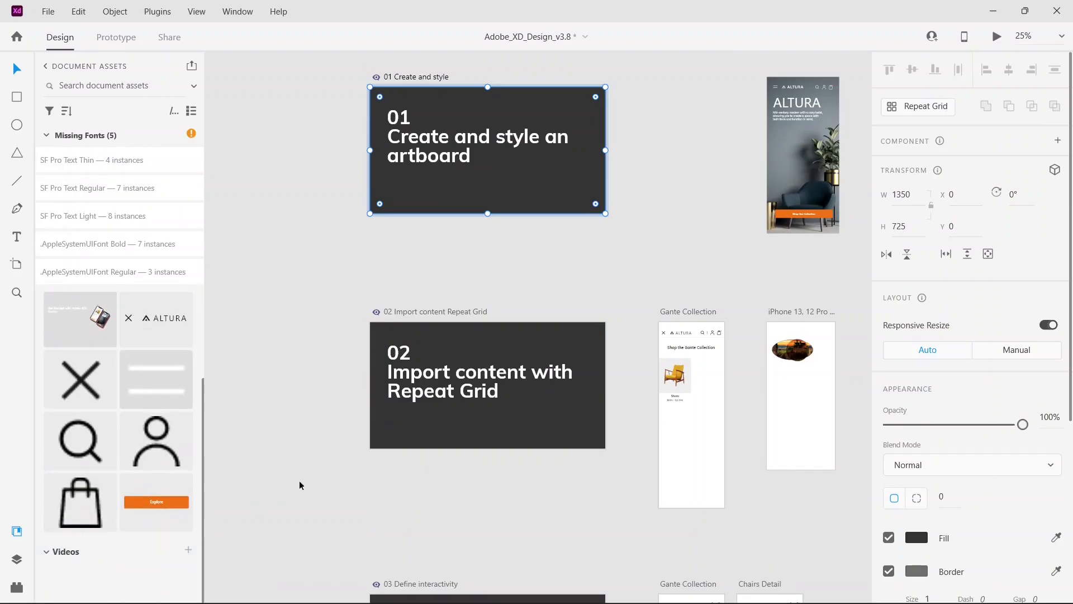
pyautogui.click(312, 257)
pyautogui.scroll(2, 307, 253)
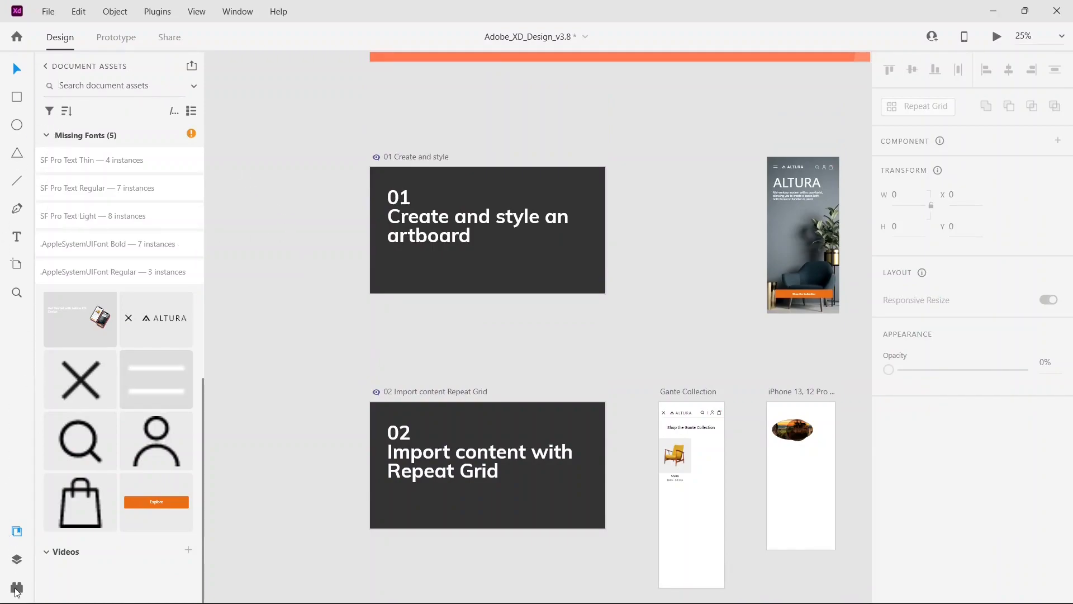
# Open the library manager to view the current file's publishing option and the available libraries, and close it.
pyautogui.click(49, 11)
pyautogui.click(78, 130)
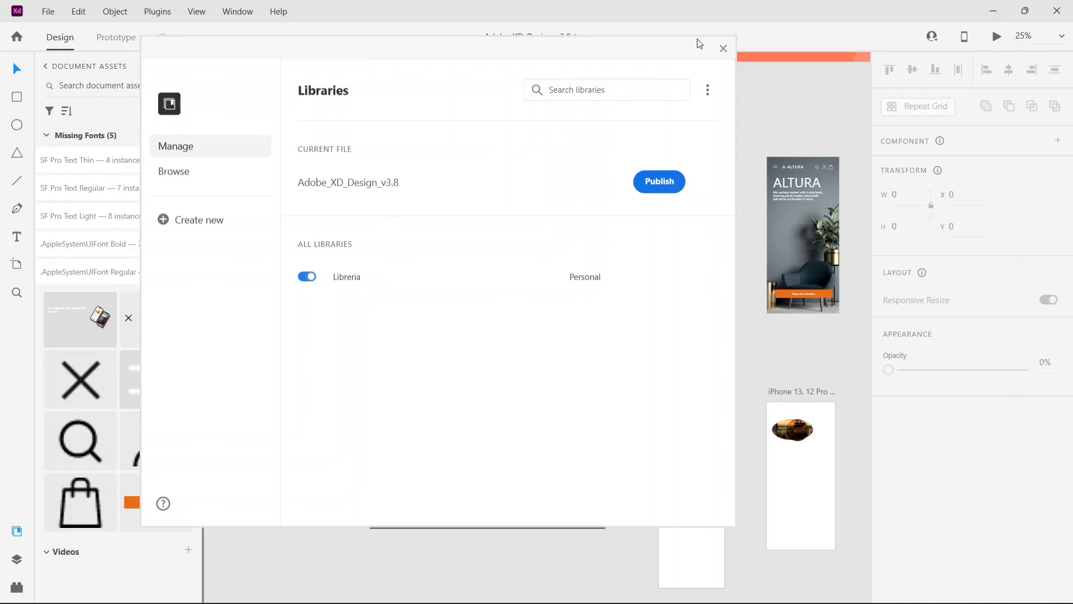
pyautogui.click(722, 50)
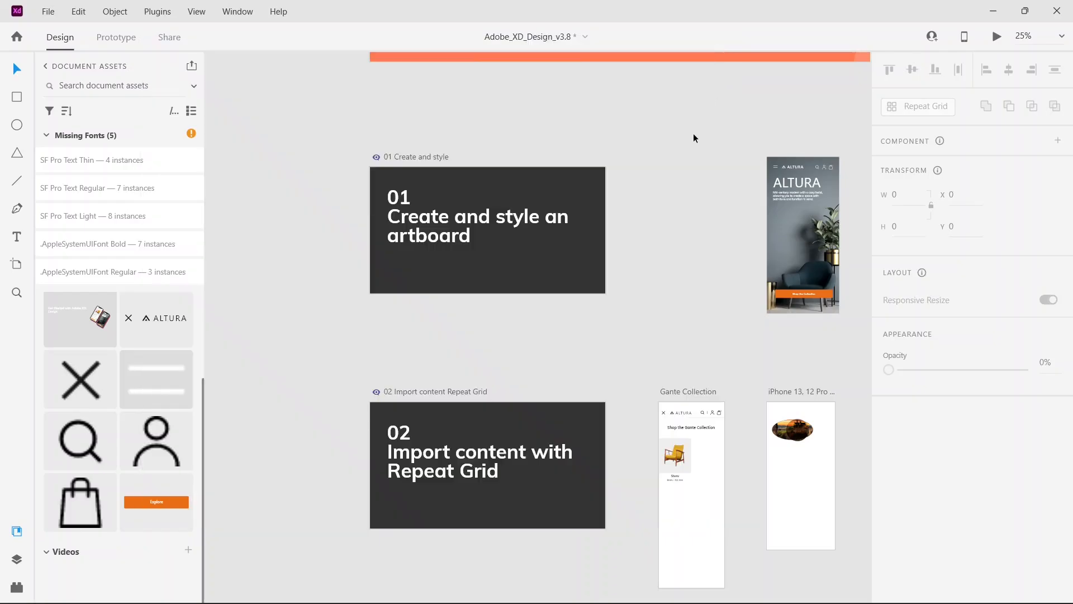